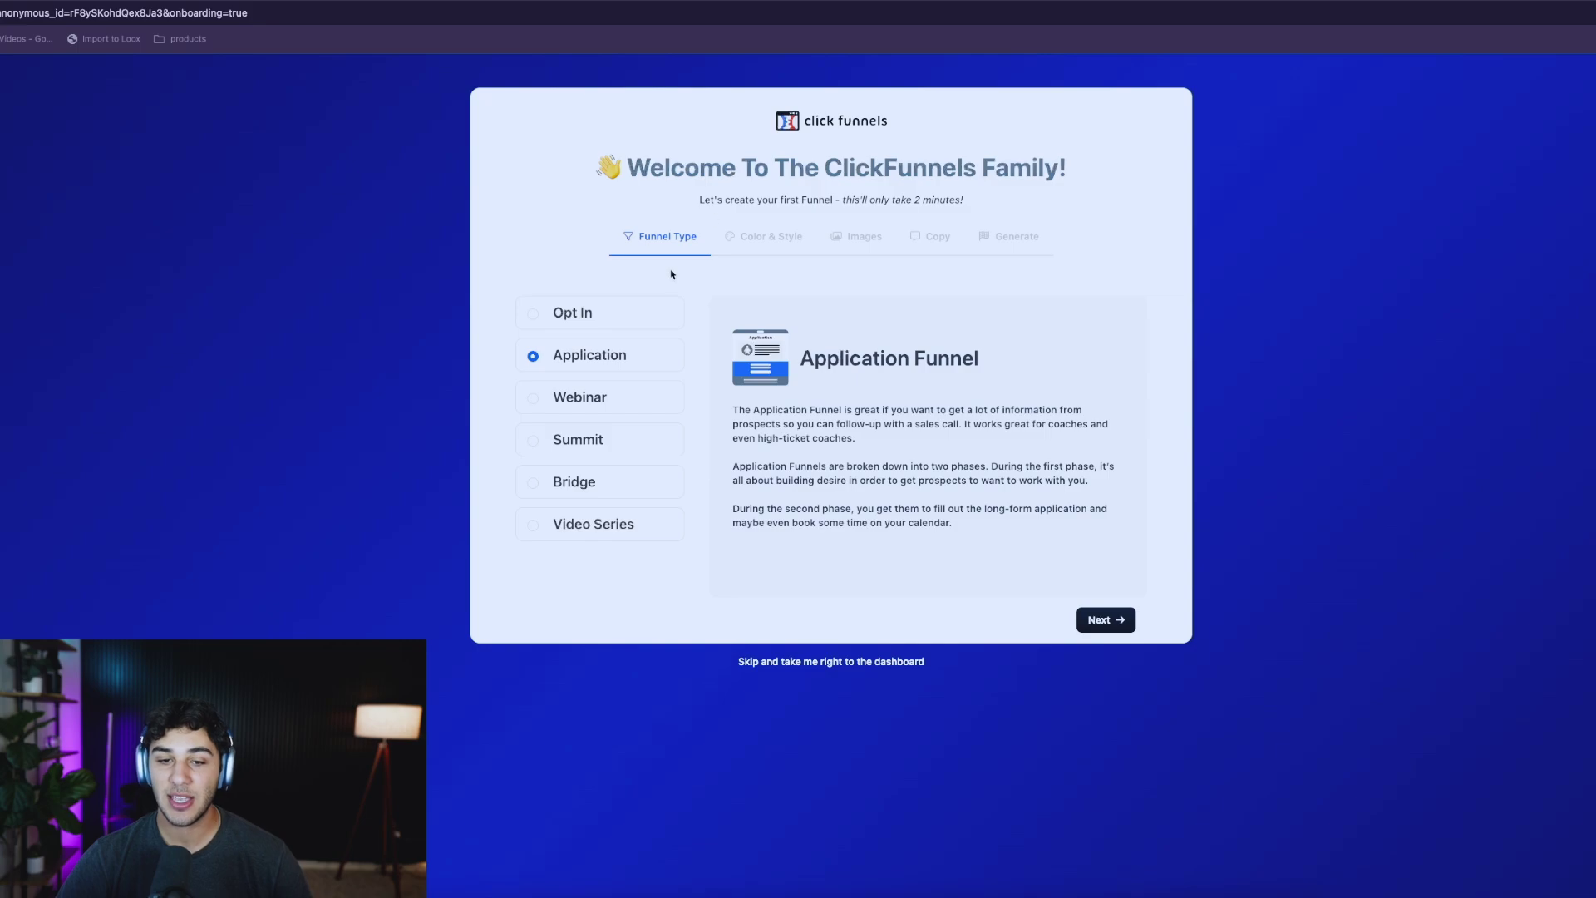
# Try the Opt In, Webinar, Summit, Bridge and Video Series funnel types, settling on Opt In.
pyautogui.click(604, 325)
pyautogui.click(629, 401)
pyautogui.click(642, 443)
pyautogui.click(648, 489)
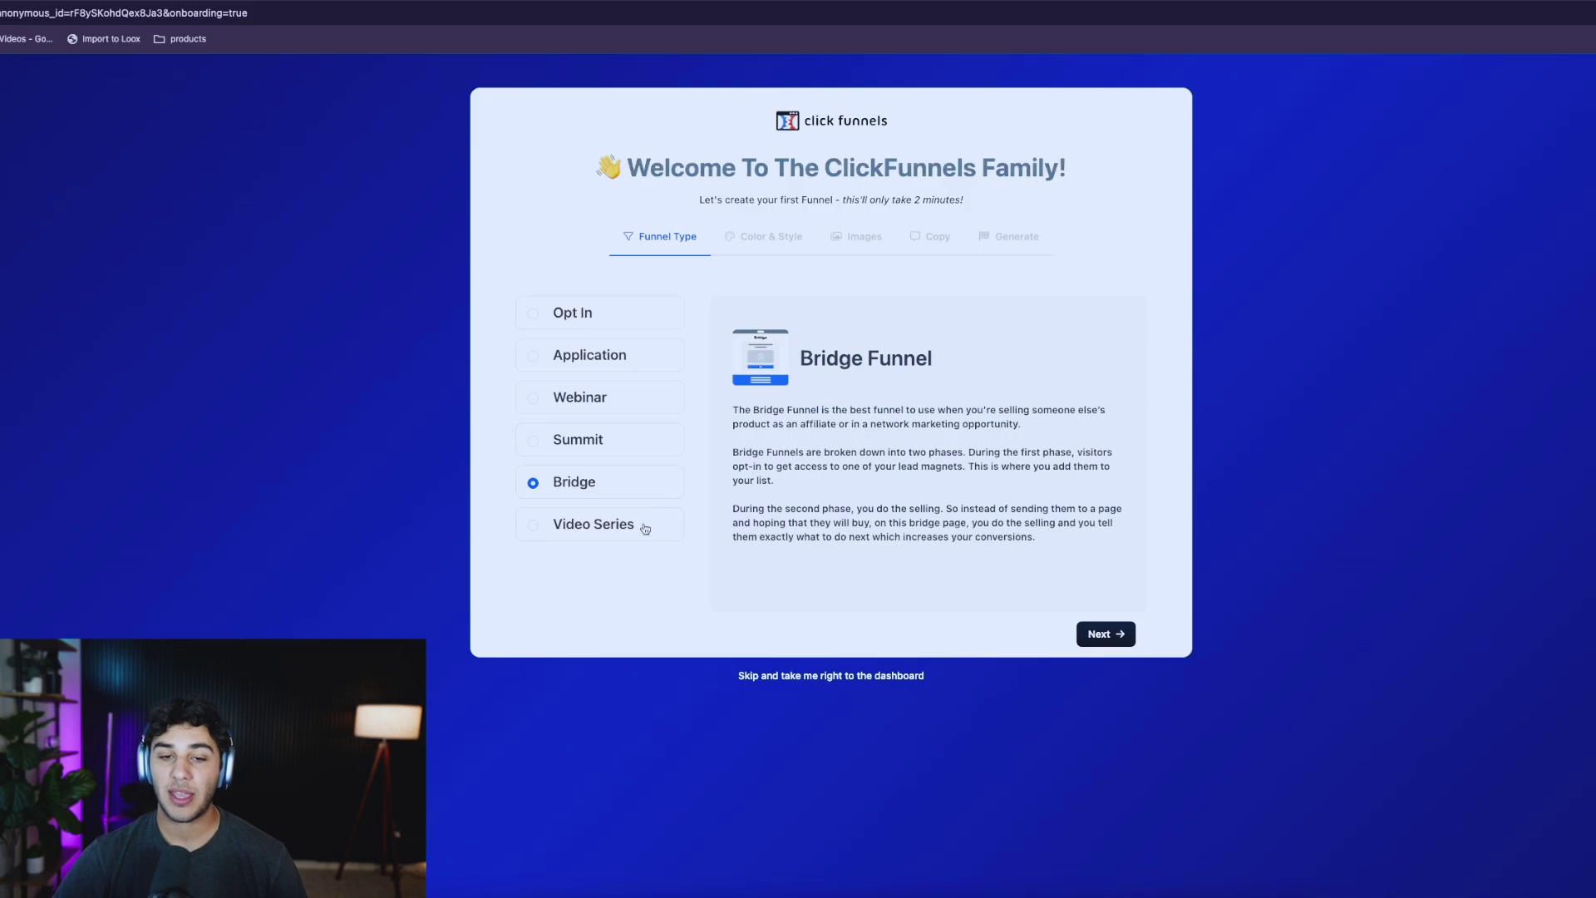
pyautogui.click(645, 524)
pyautogui.click(597, 319)
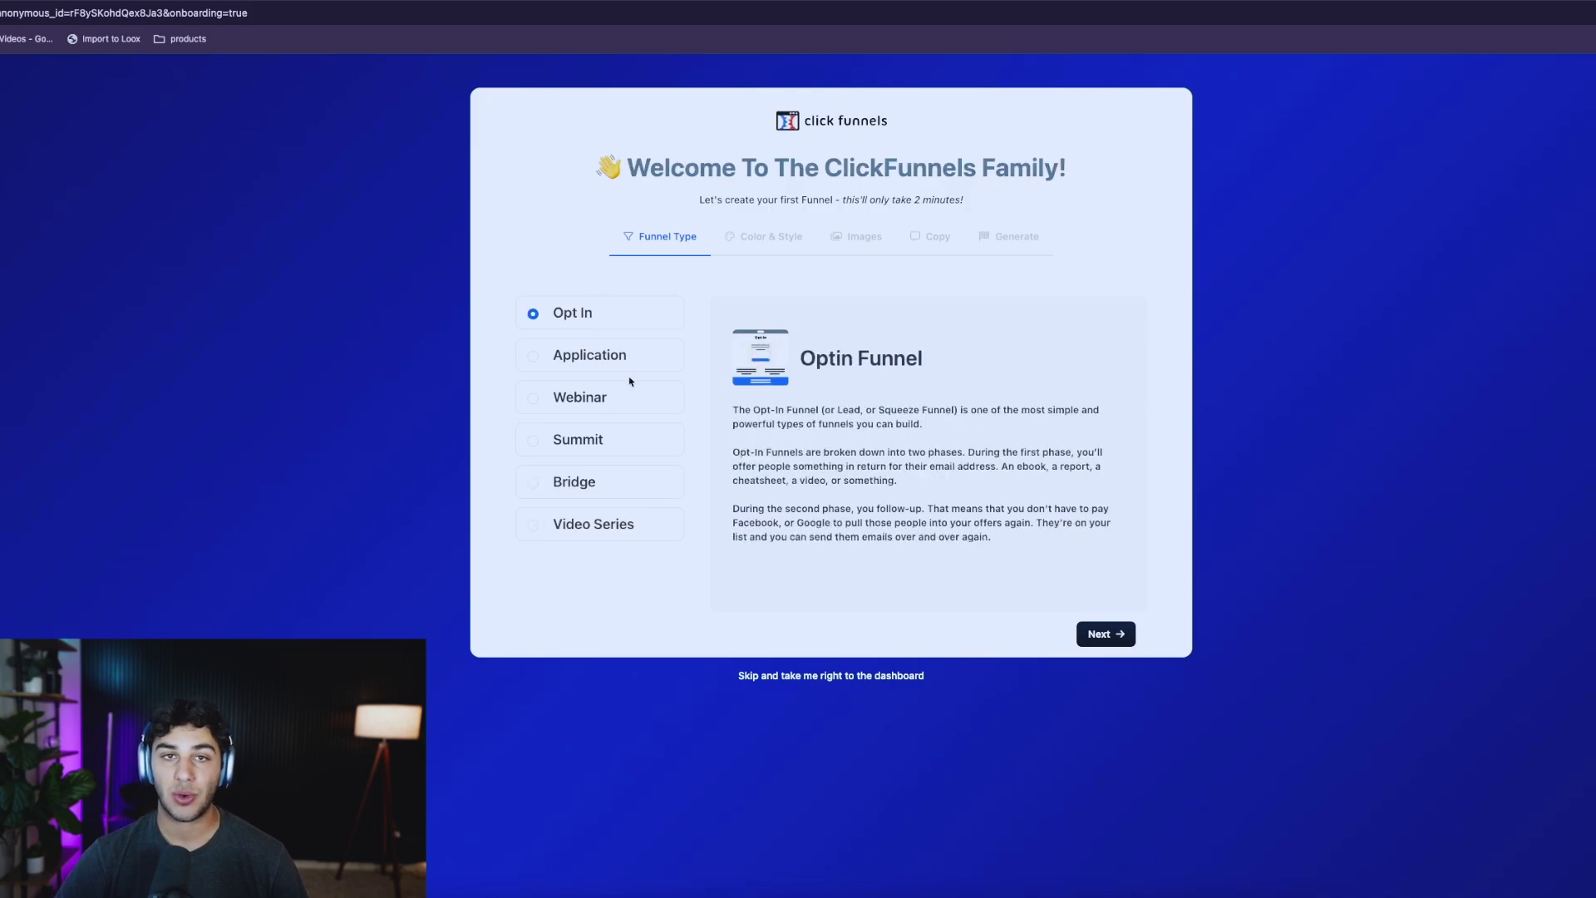
# Skip setup to reach the dashboard and dismiss the welcome survey and installed notice.
pyautogui.click(791, 676)
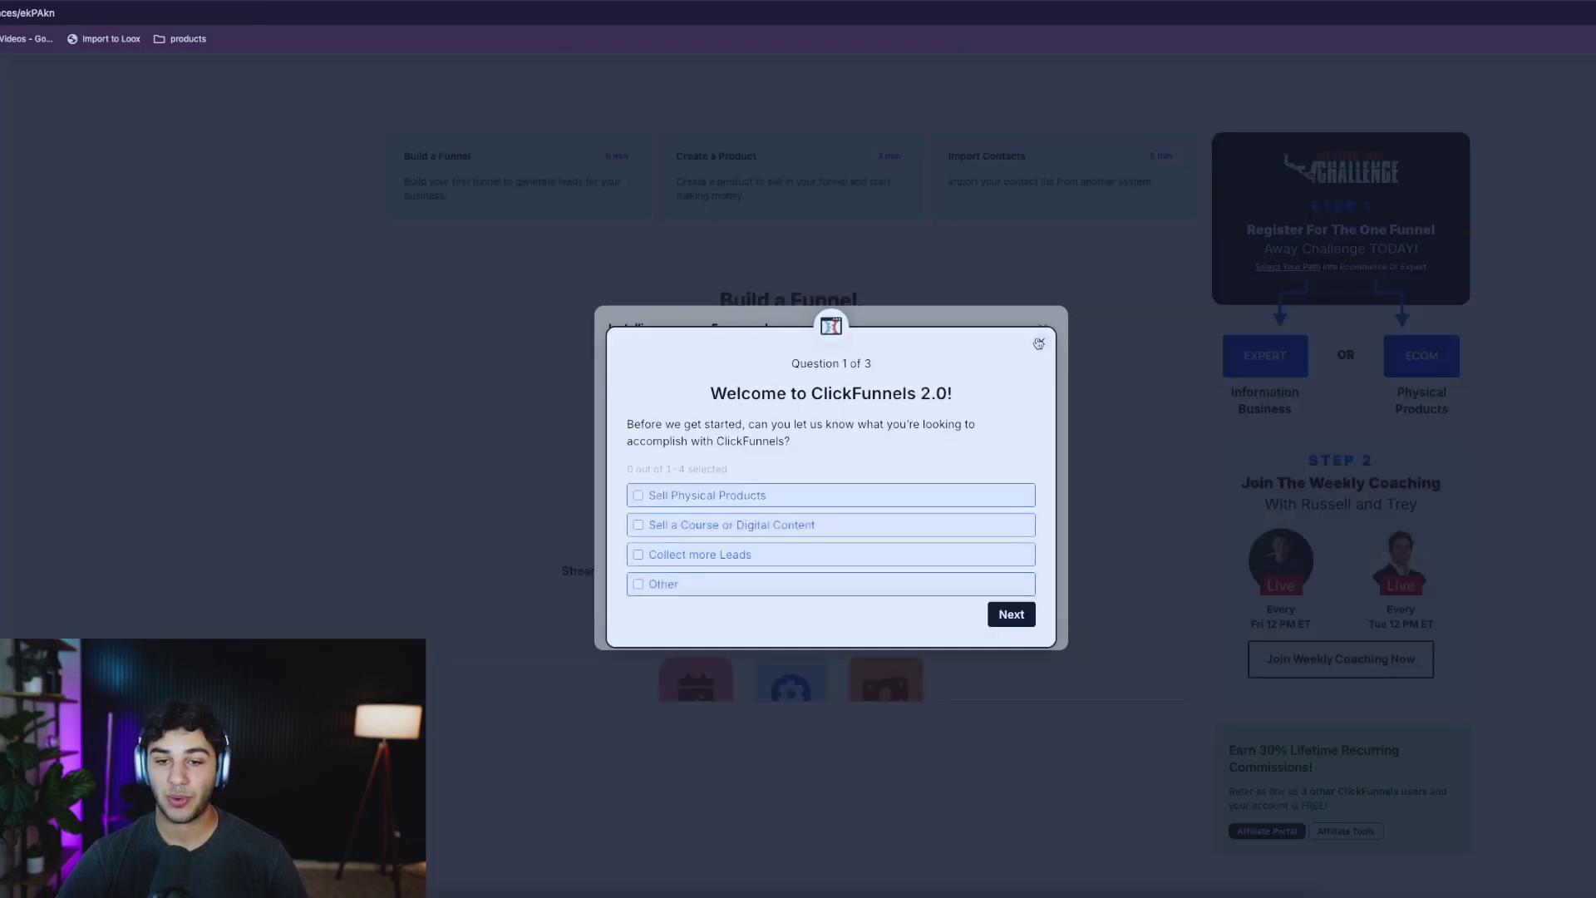
pyautogui.click(1039, 343)
pyautogui.click(1044, 331)
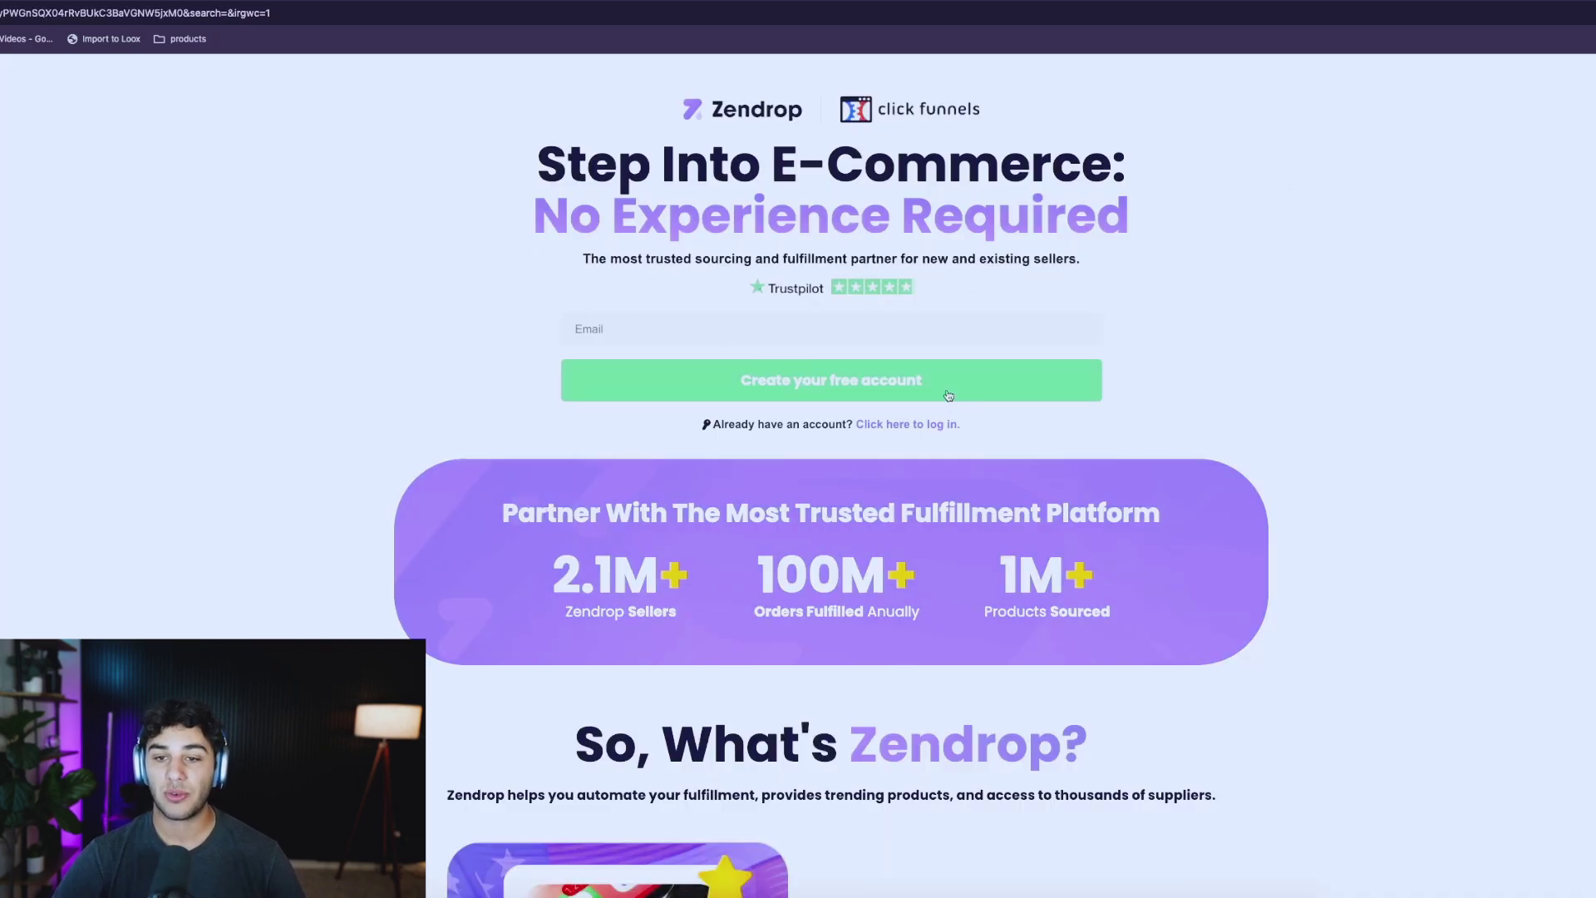
# Log in to the existing account to reach the empty Funnels page.
pyautogui.click(921, 425)
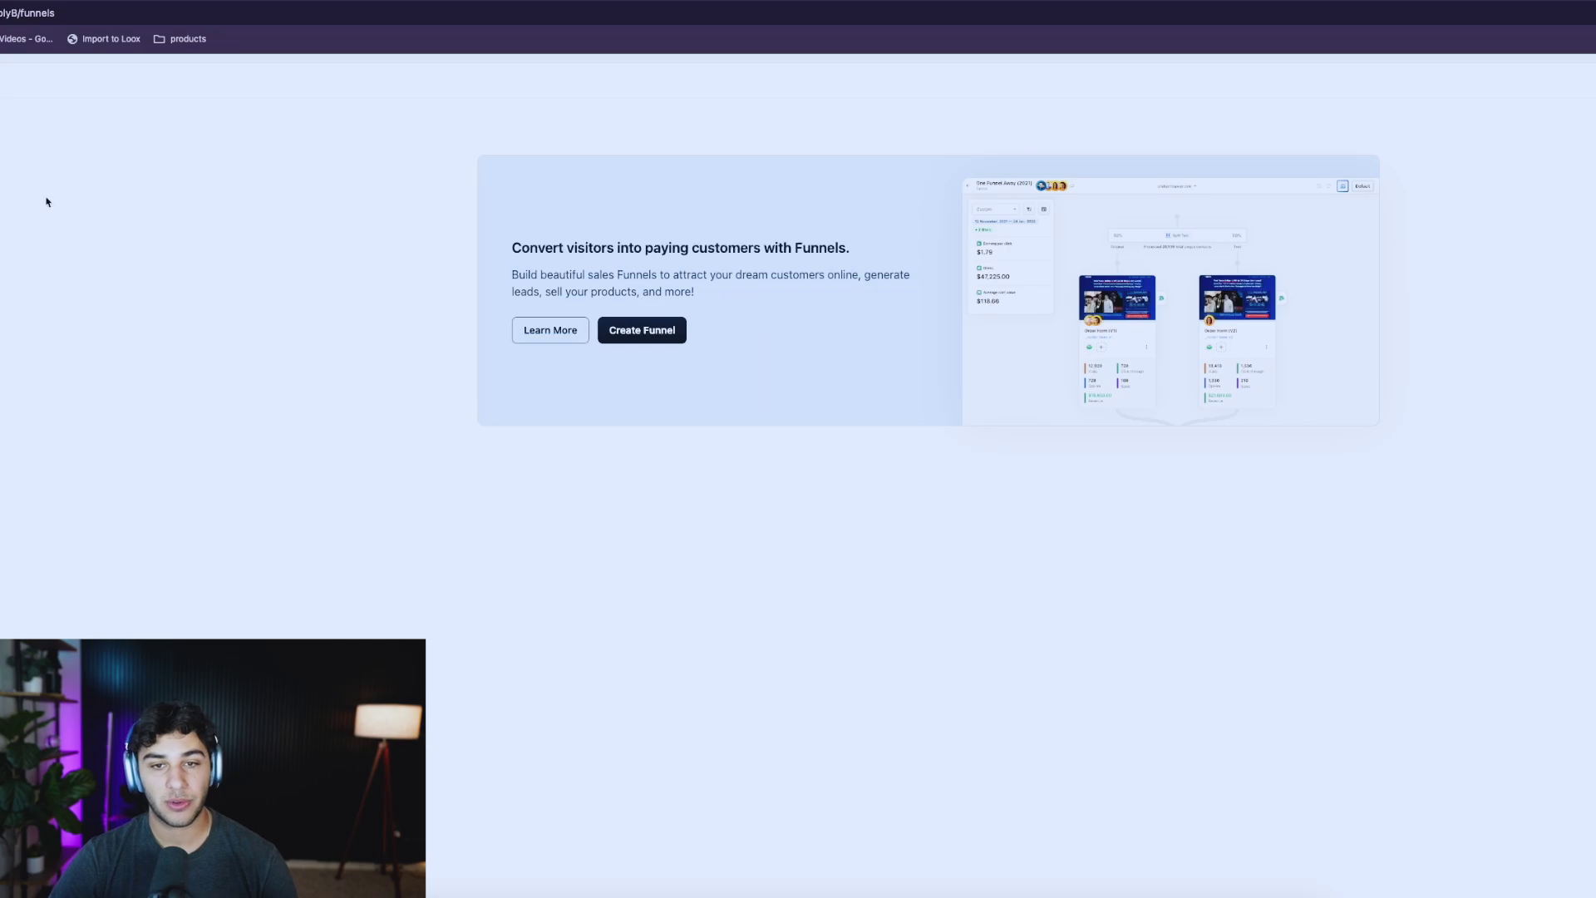
# Start a new funnel of the Cart Funnel type and scroll down to its six templates.
pyautogui.click(665, 339)
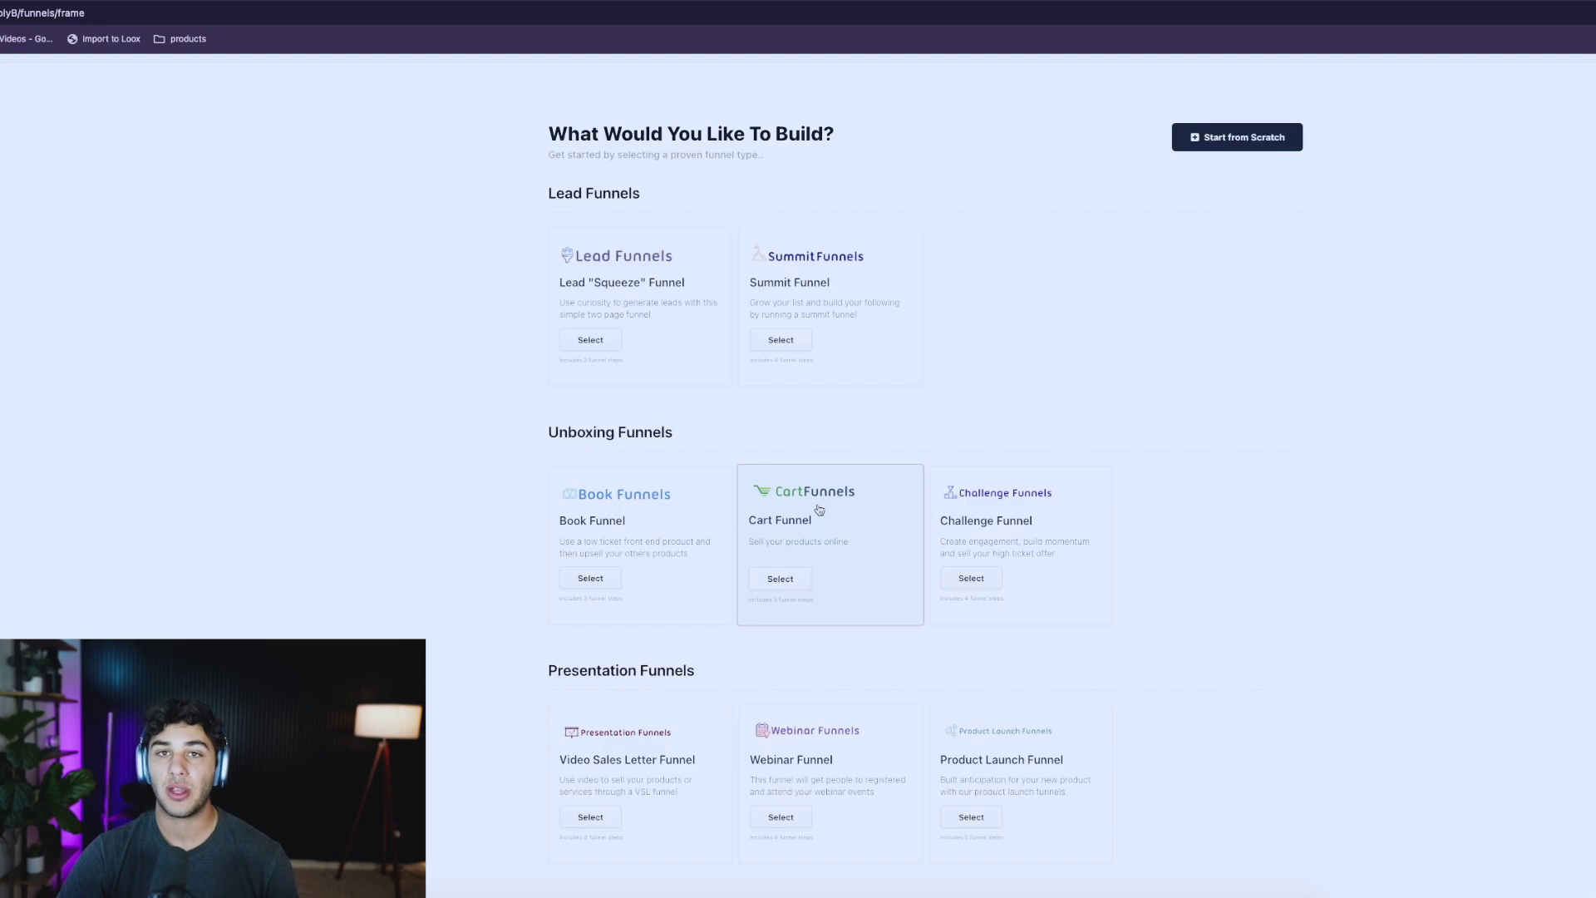
pyautogui.click(781, 579)
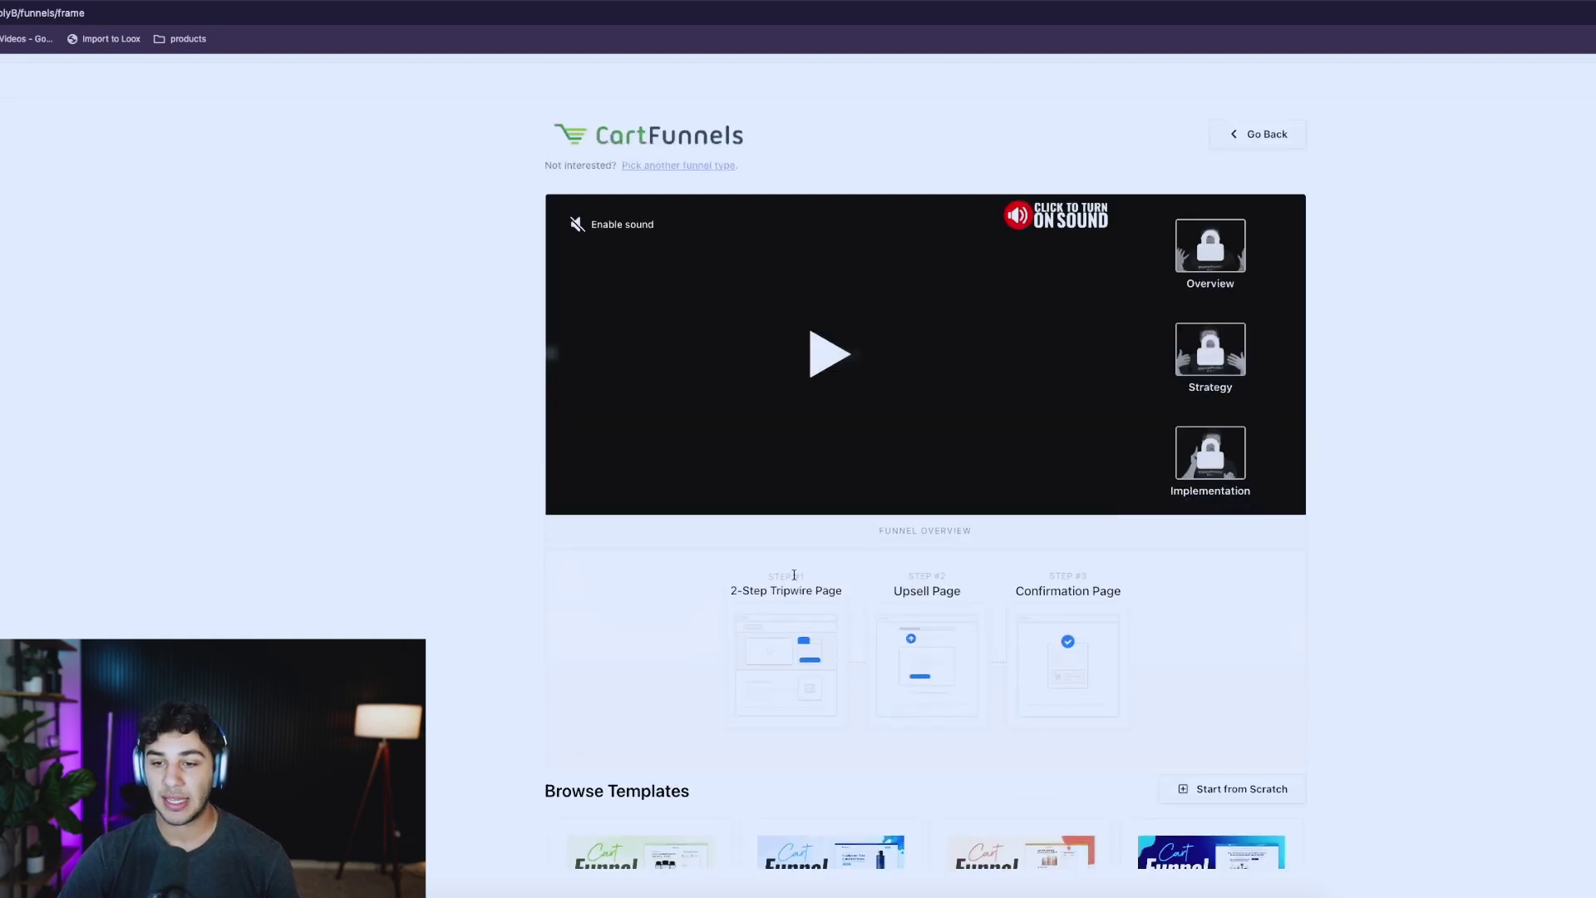
pyautogui.scroll(-3, 794, 576)
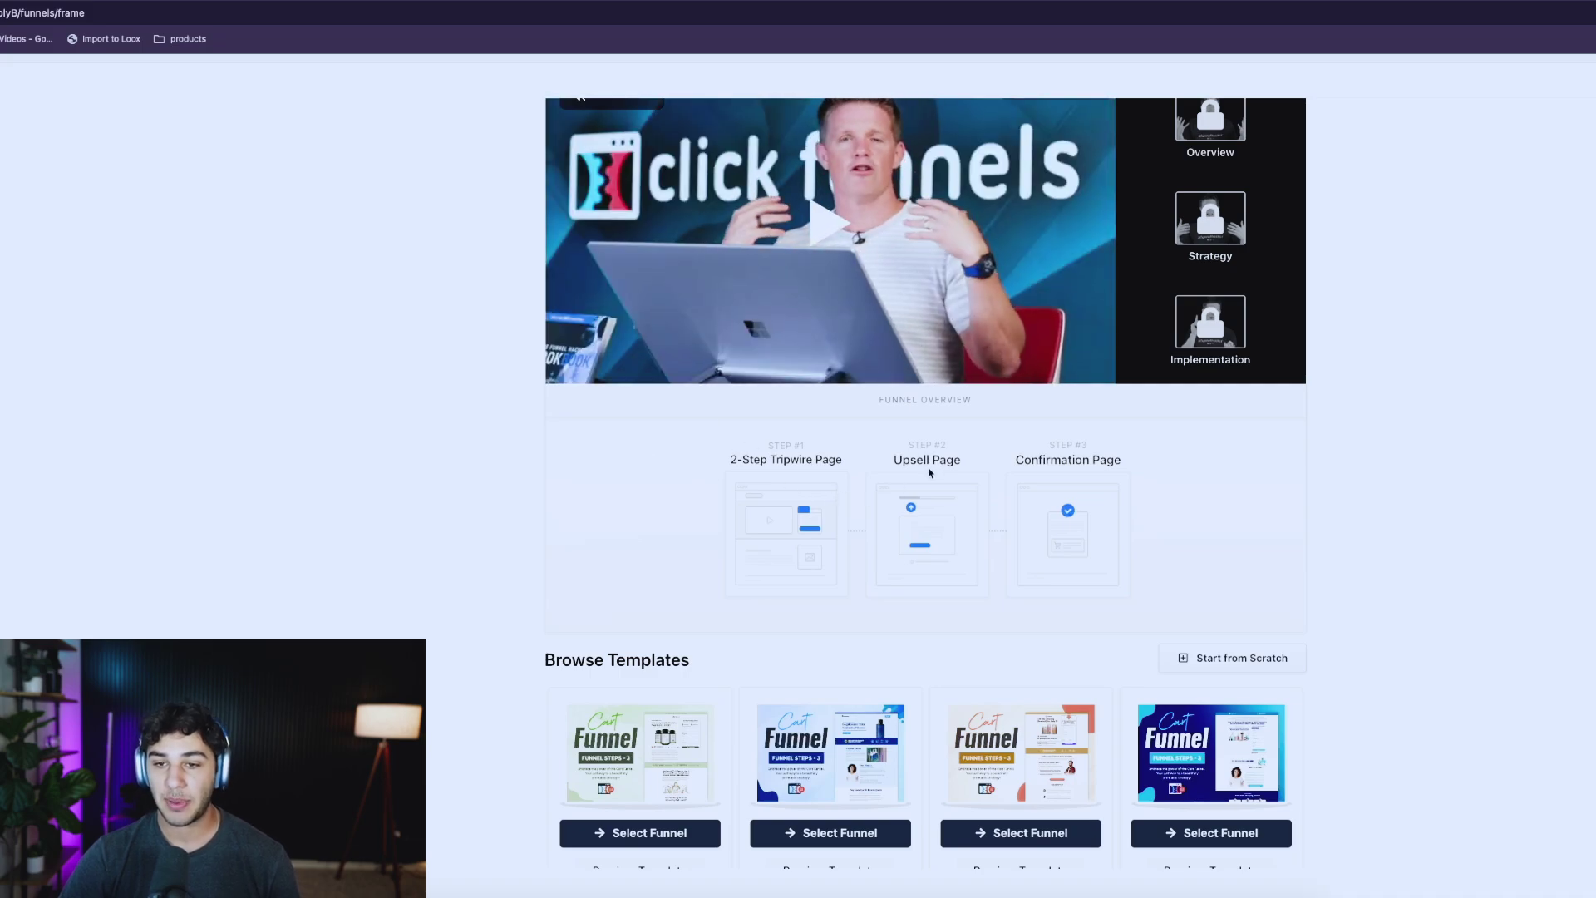
pyautogui.scroll(-2, 1036, 486)
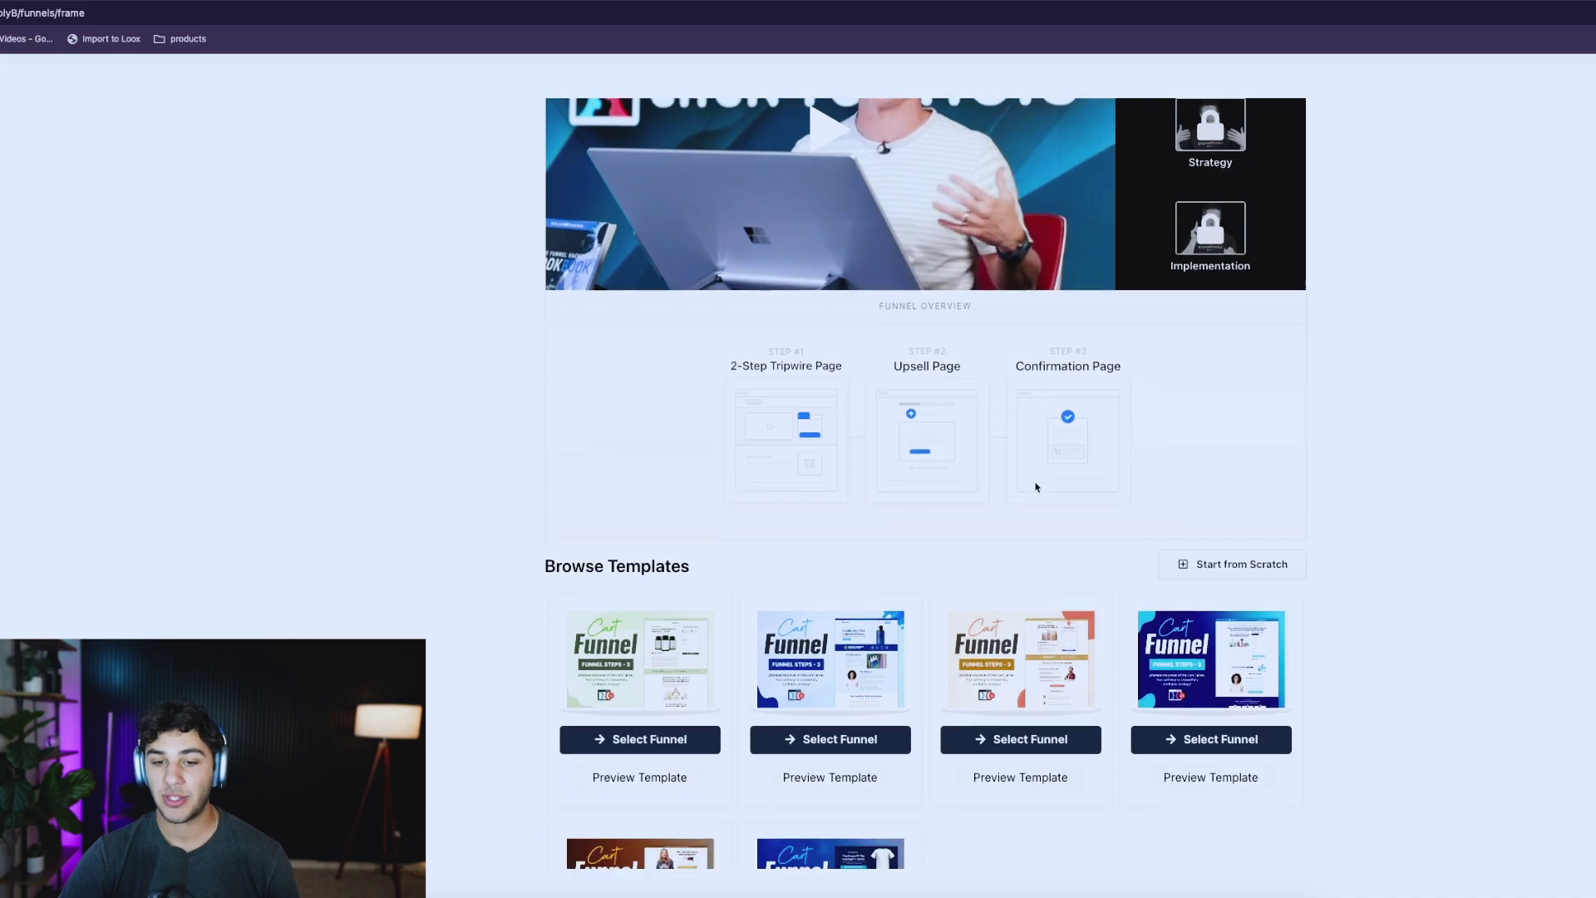
pyautogui.scroll(-2, 1036, 487)
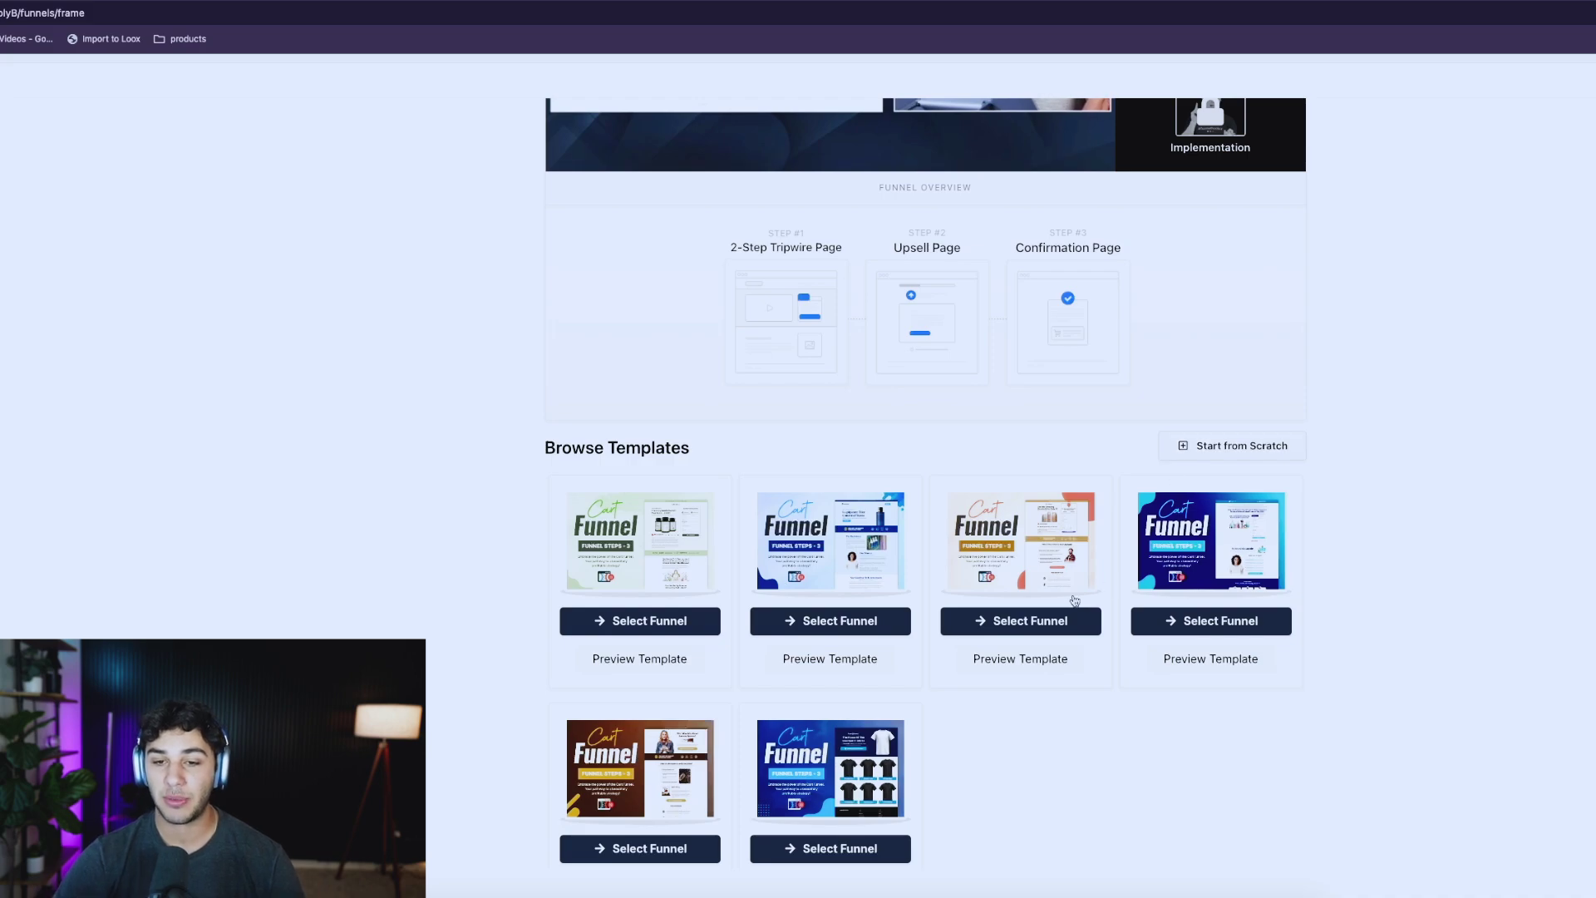
# Install the second Cart Funnel template and start customizing it.
pyautogui.click(852, 632)
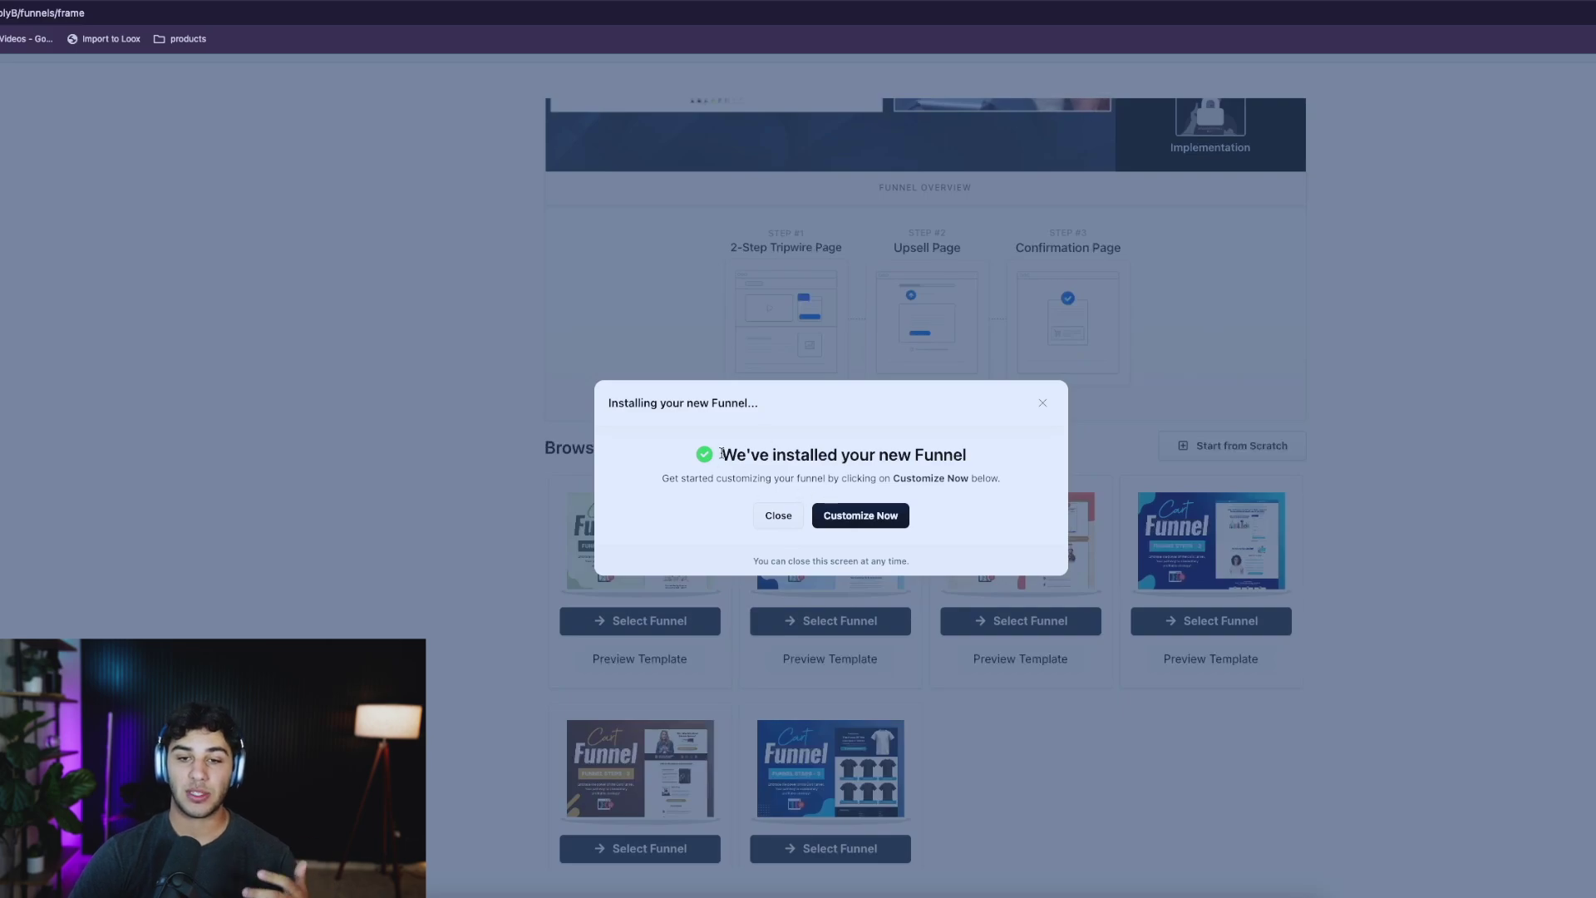
pyautogui.click(866, 523)
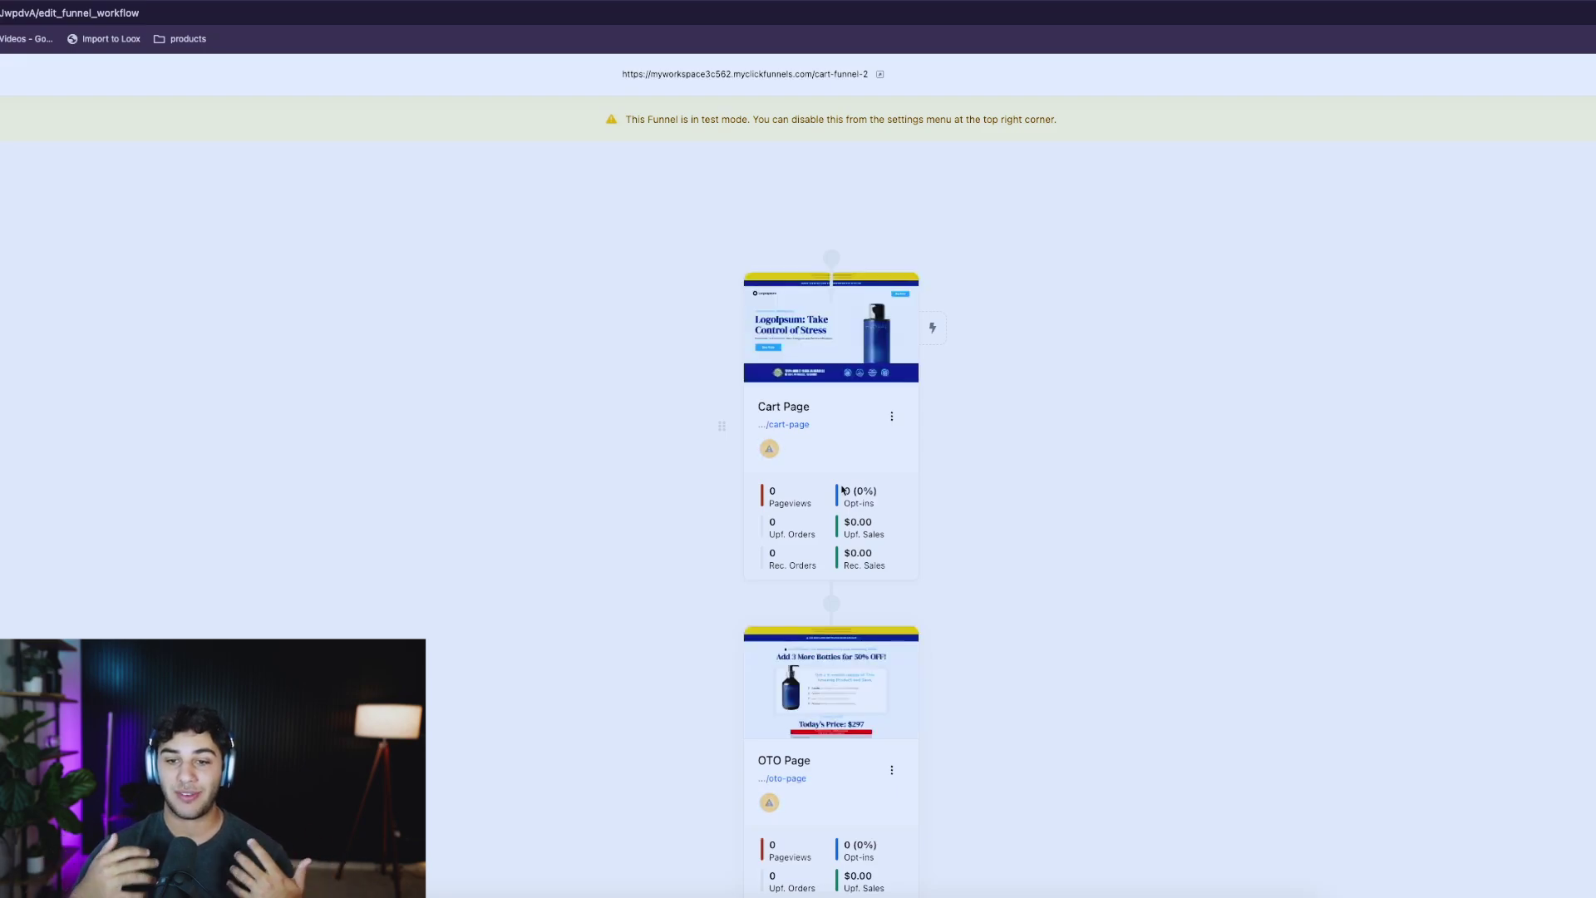
# Review the Cart Page, OTO Page and Thank You Page steps, then edit the Cart Page.
pyautogui.scroll(-1, 840, 490)
pyautogui.scroll(-5, 841, 490)
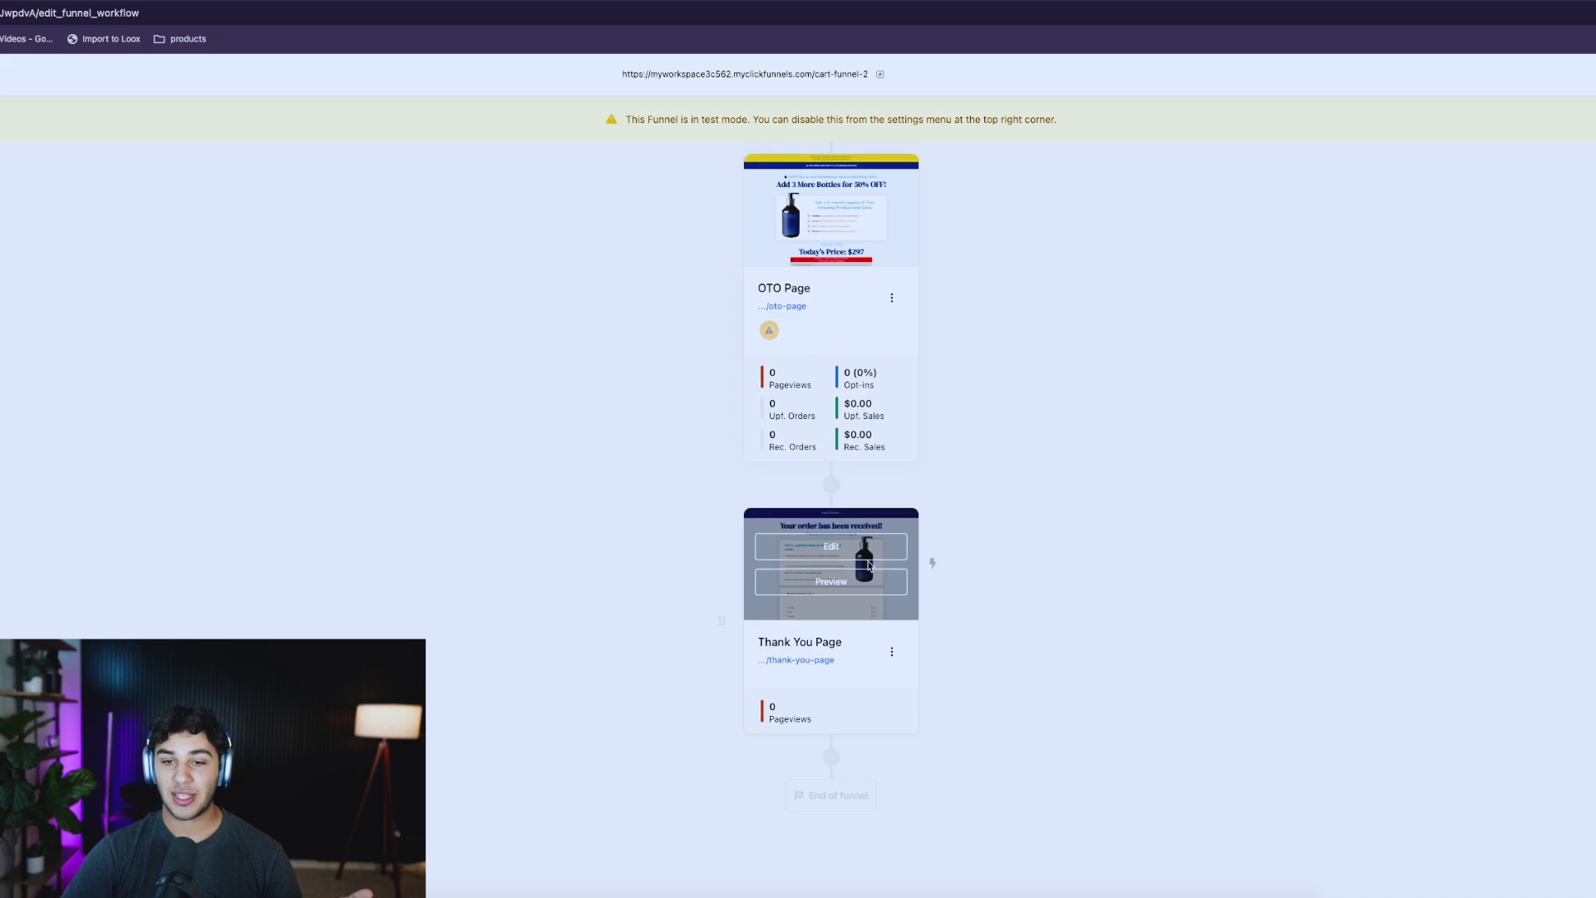
pyautogui.scroll(5, 951, 587)
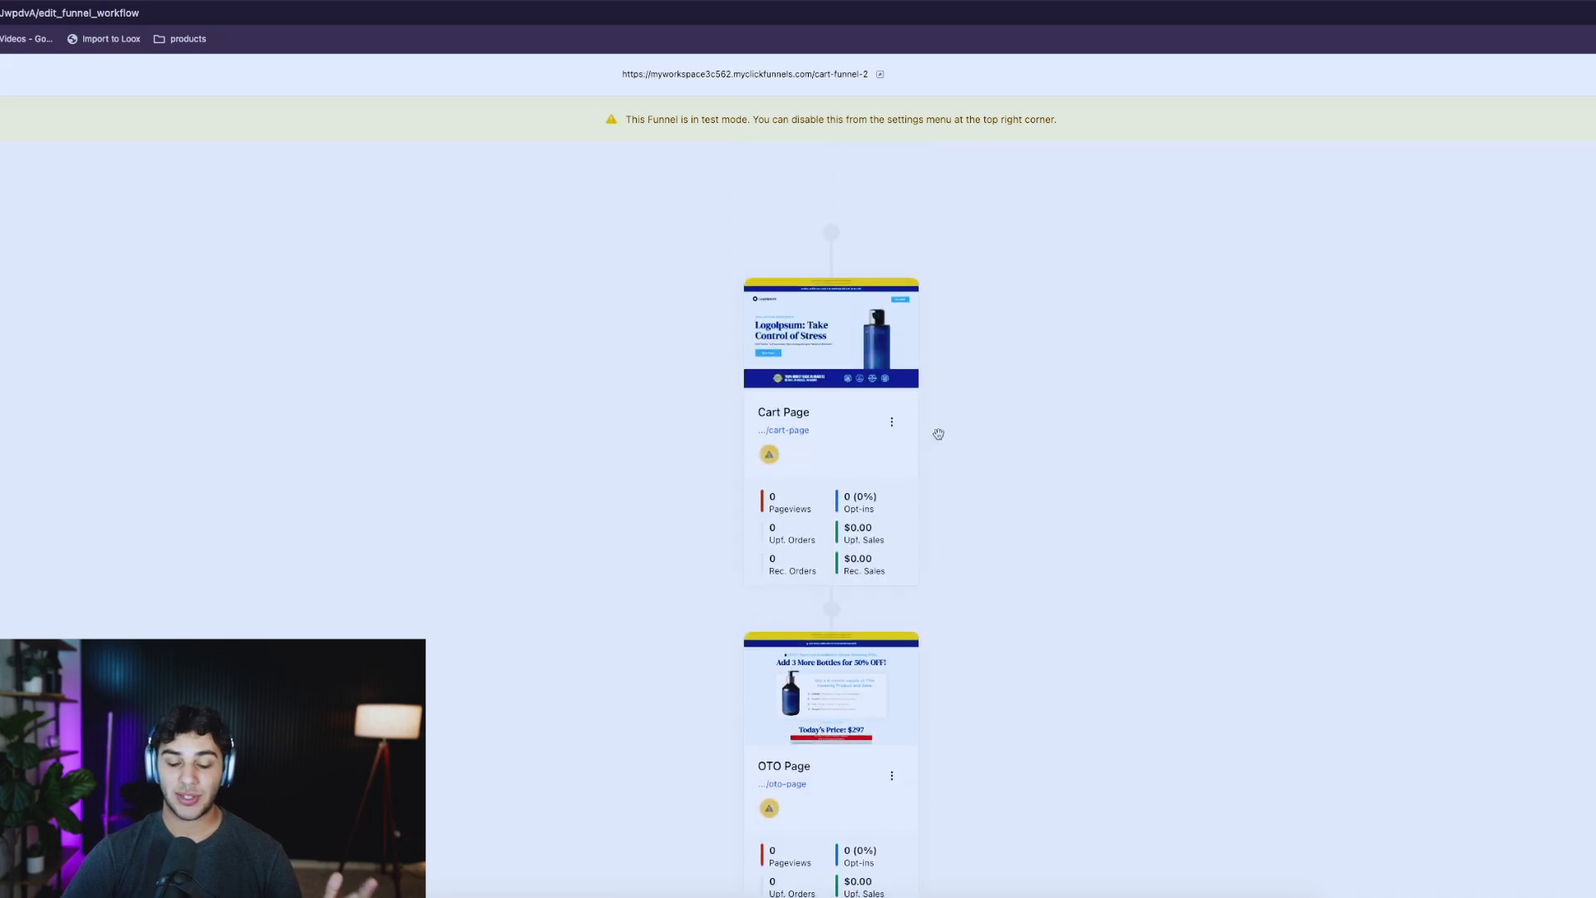
pyautogui.scroll(-5, 869, 395)
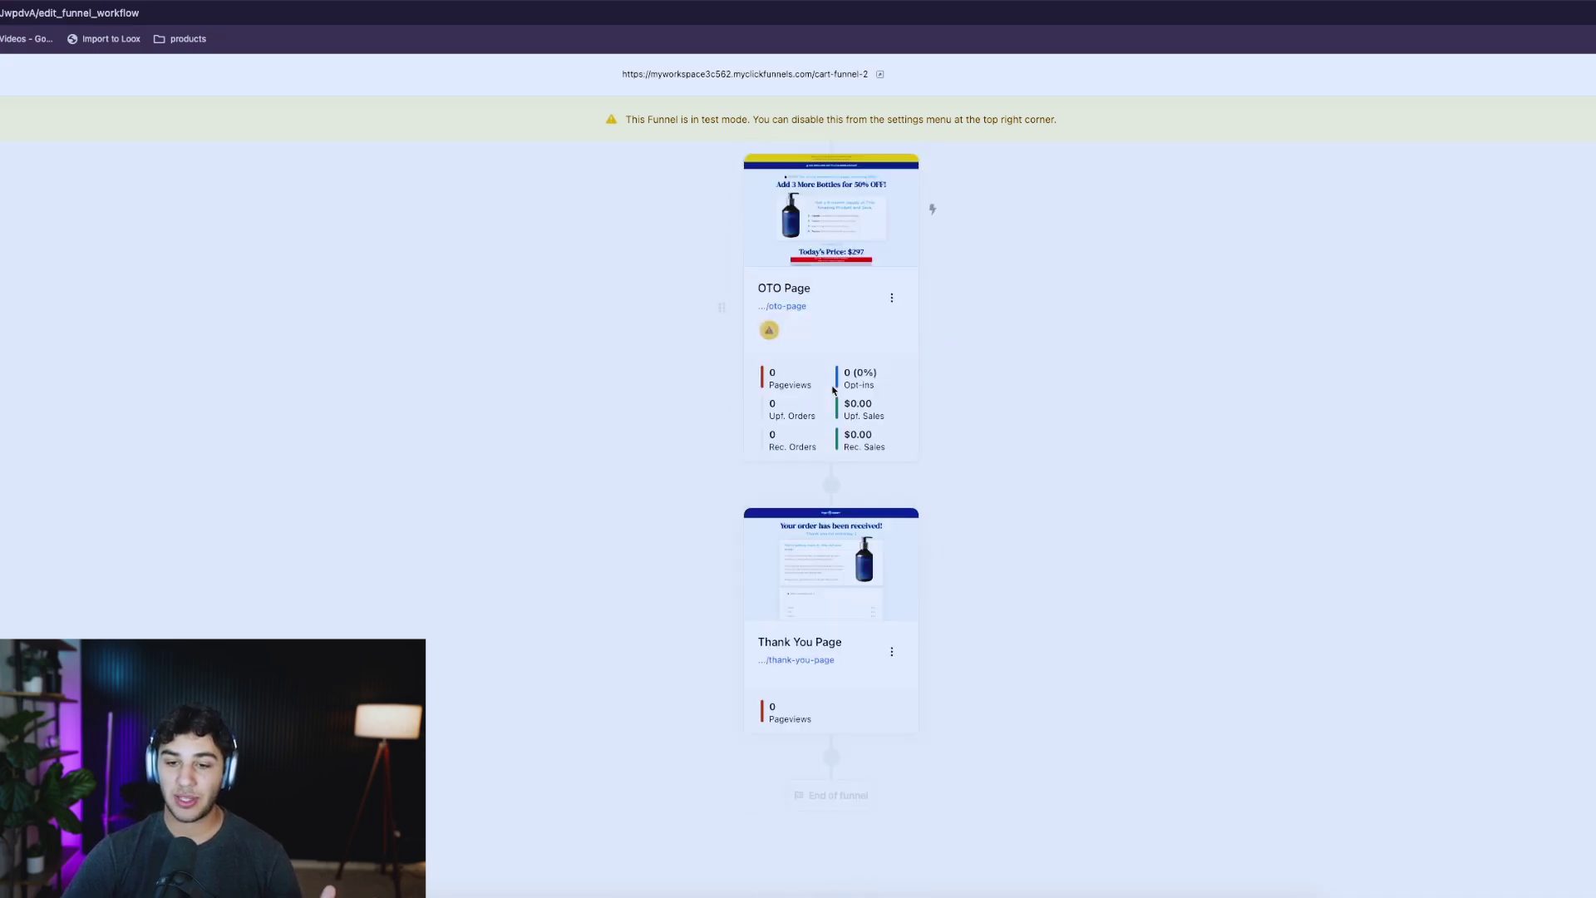
pyautogui.scroll(5, 854, 518)
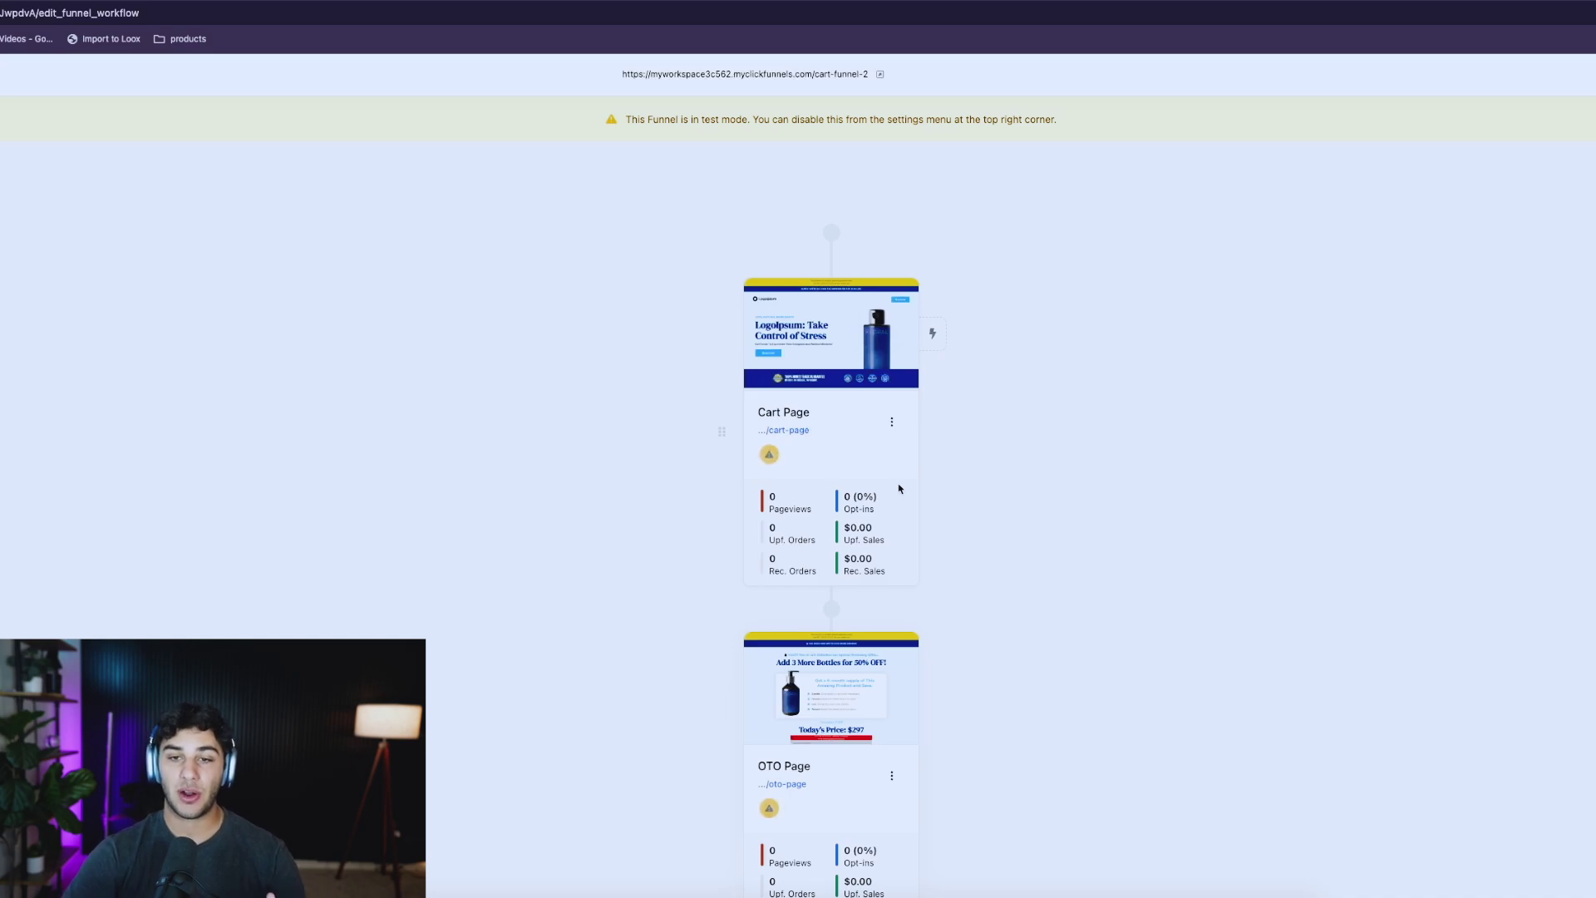
pyautogui.click(831, 317)
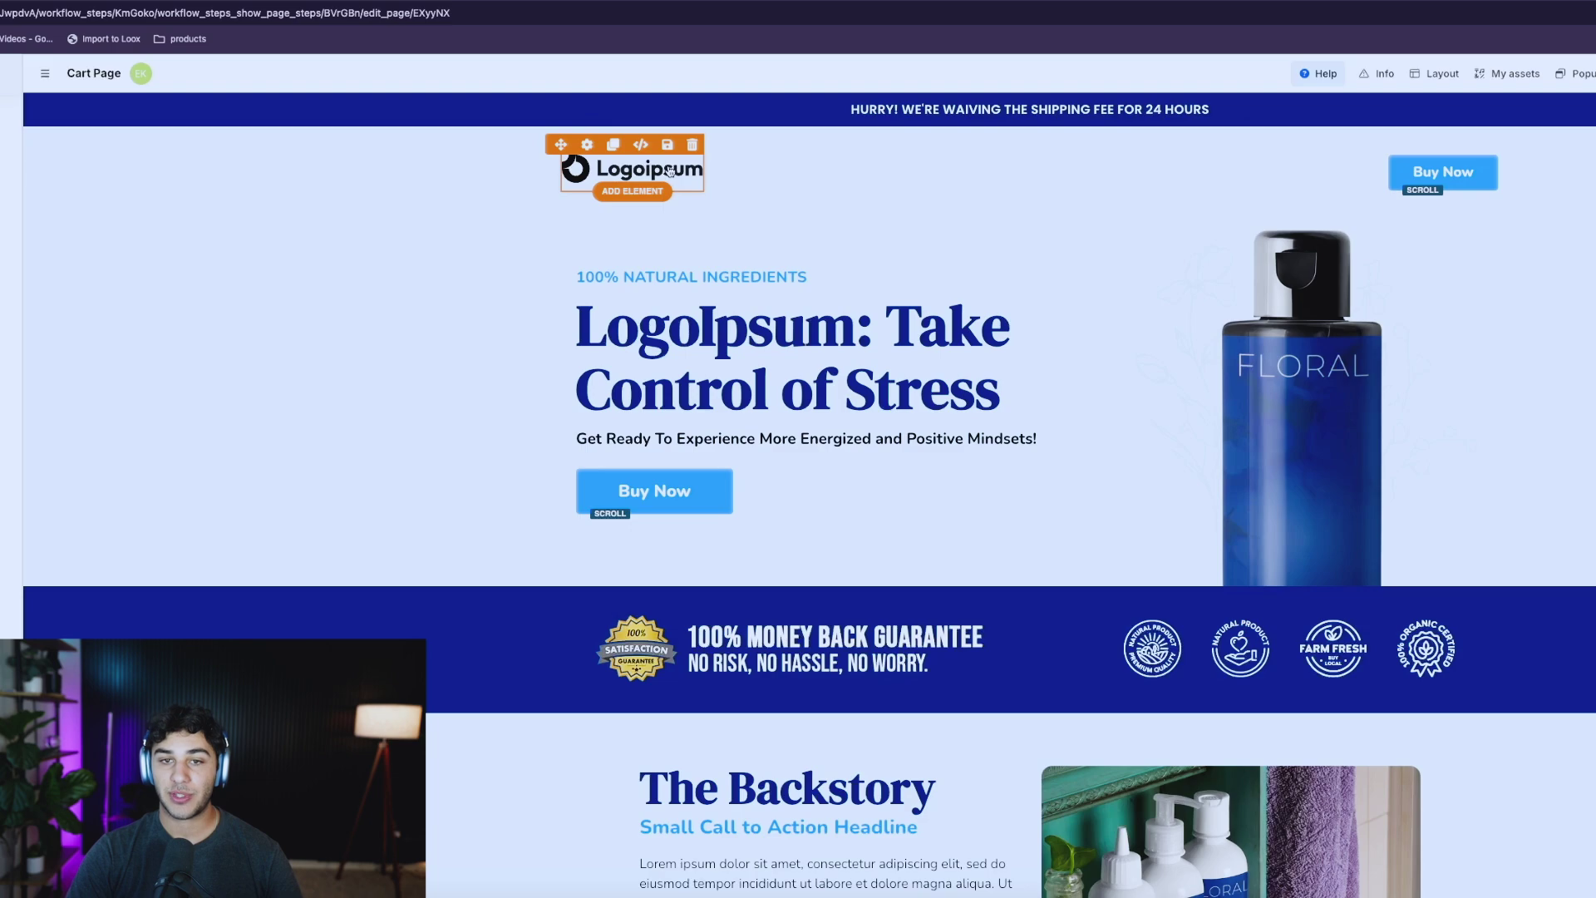
# Swap the Logoipsum logo for the blue and green swirl graphic from the image gallery.
pyautogui.hscroll(3, 992, 317)
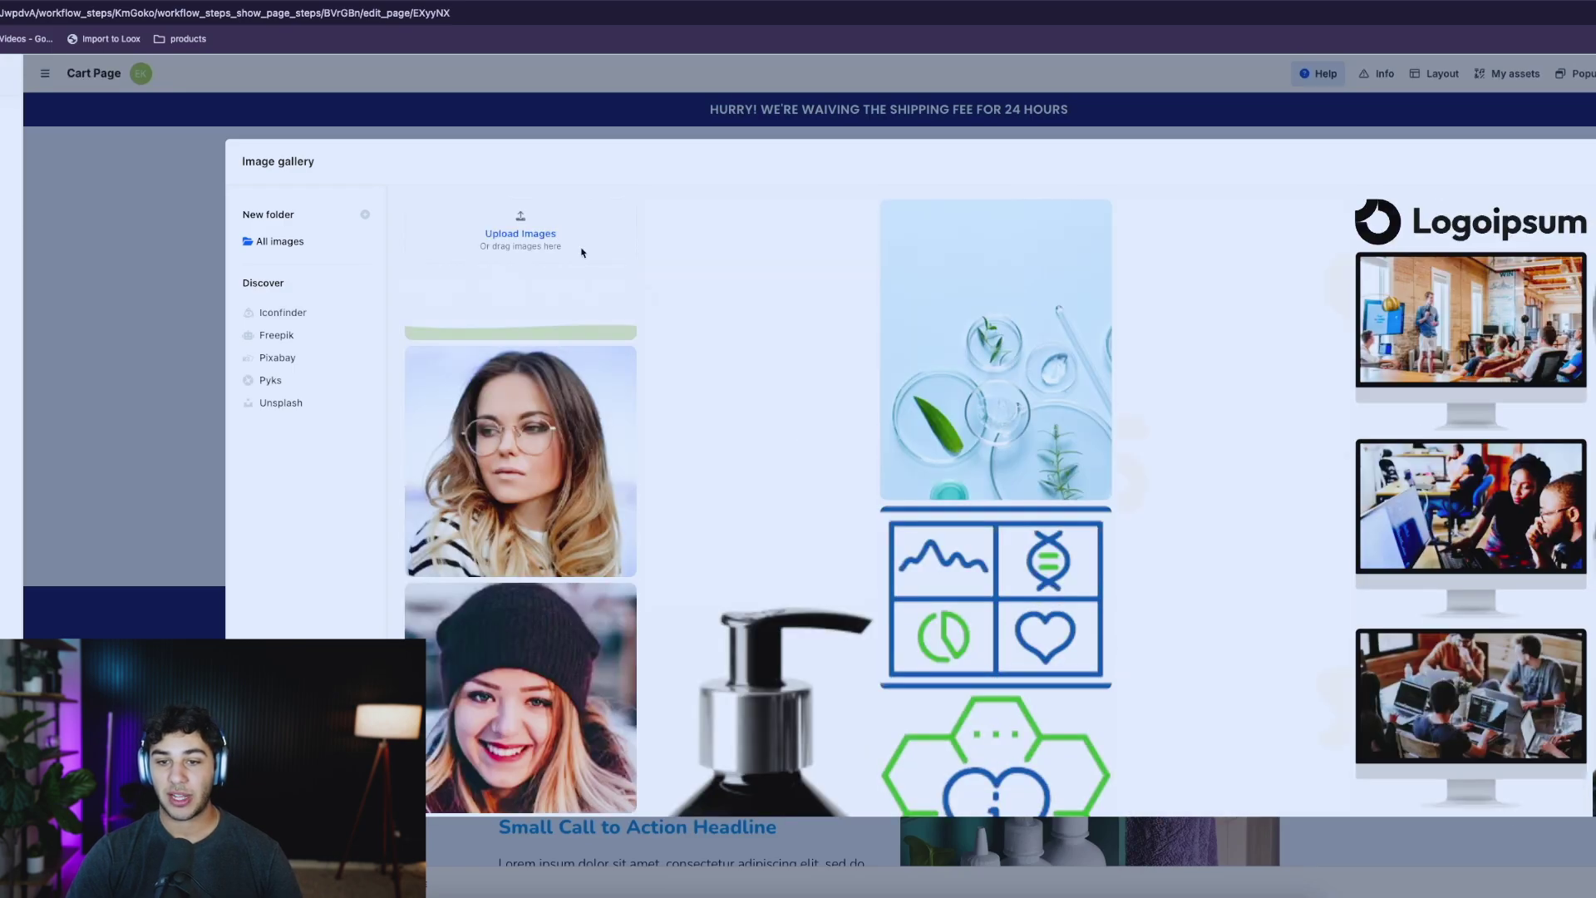
pyautogui.scroll(-10, 1053, 380)
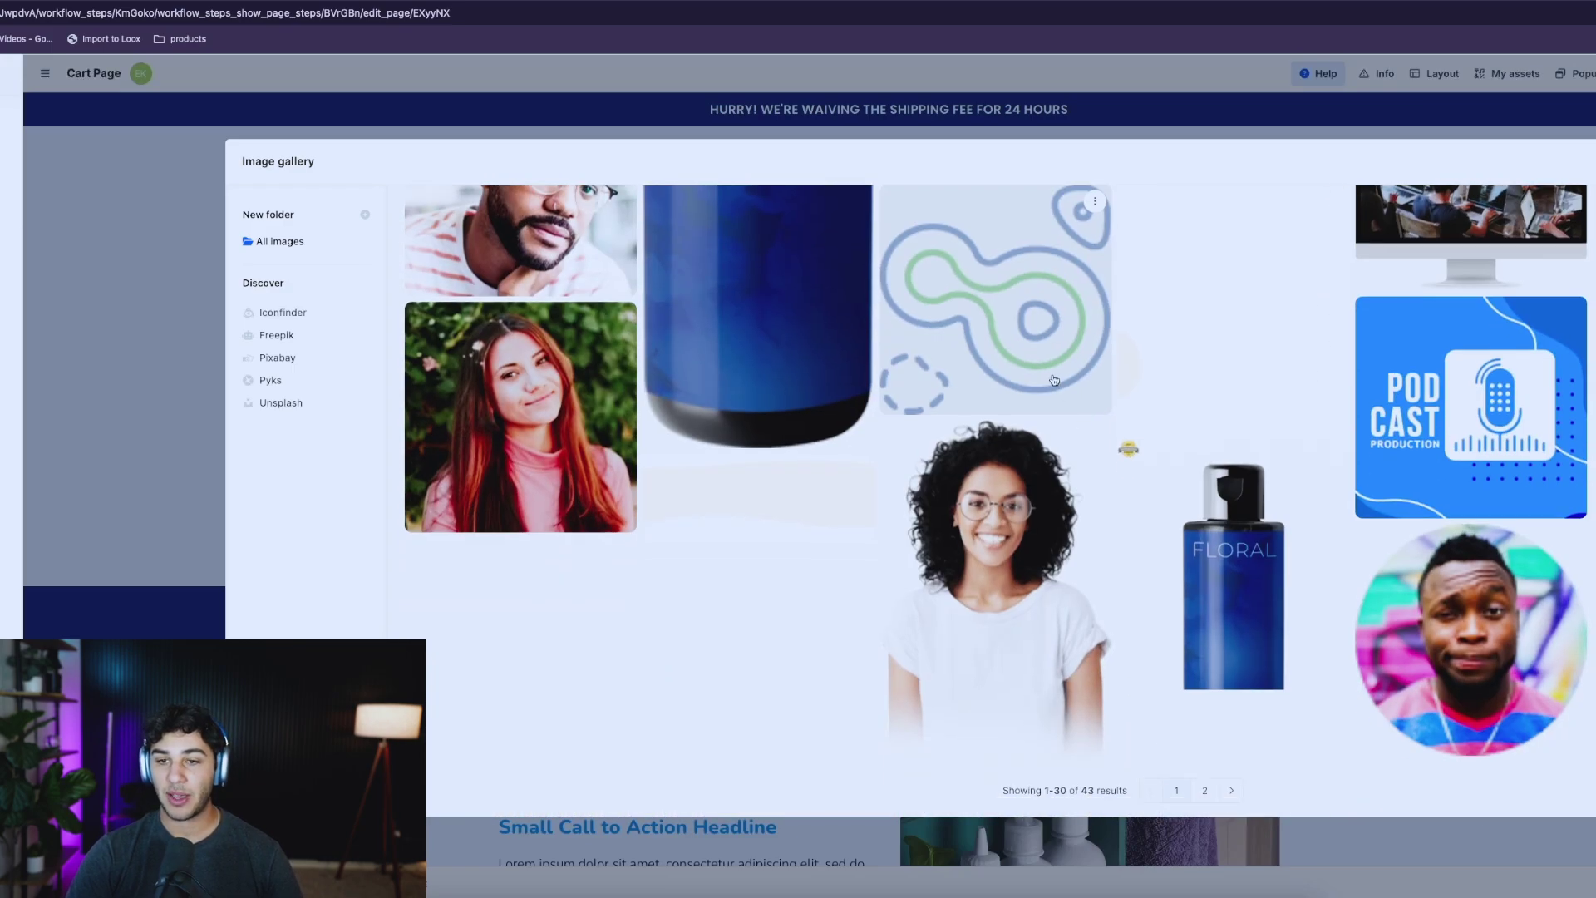
pyautogui.click(1054, 380)
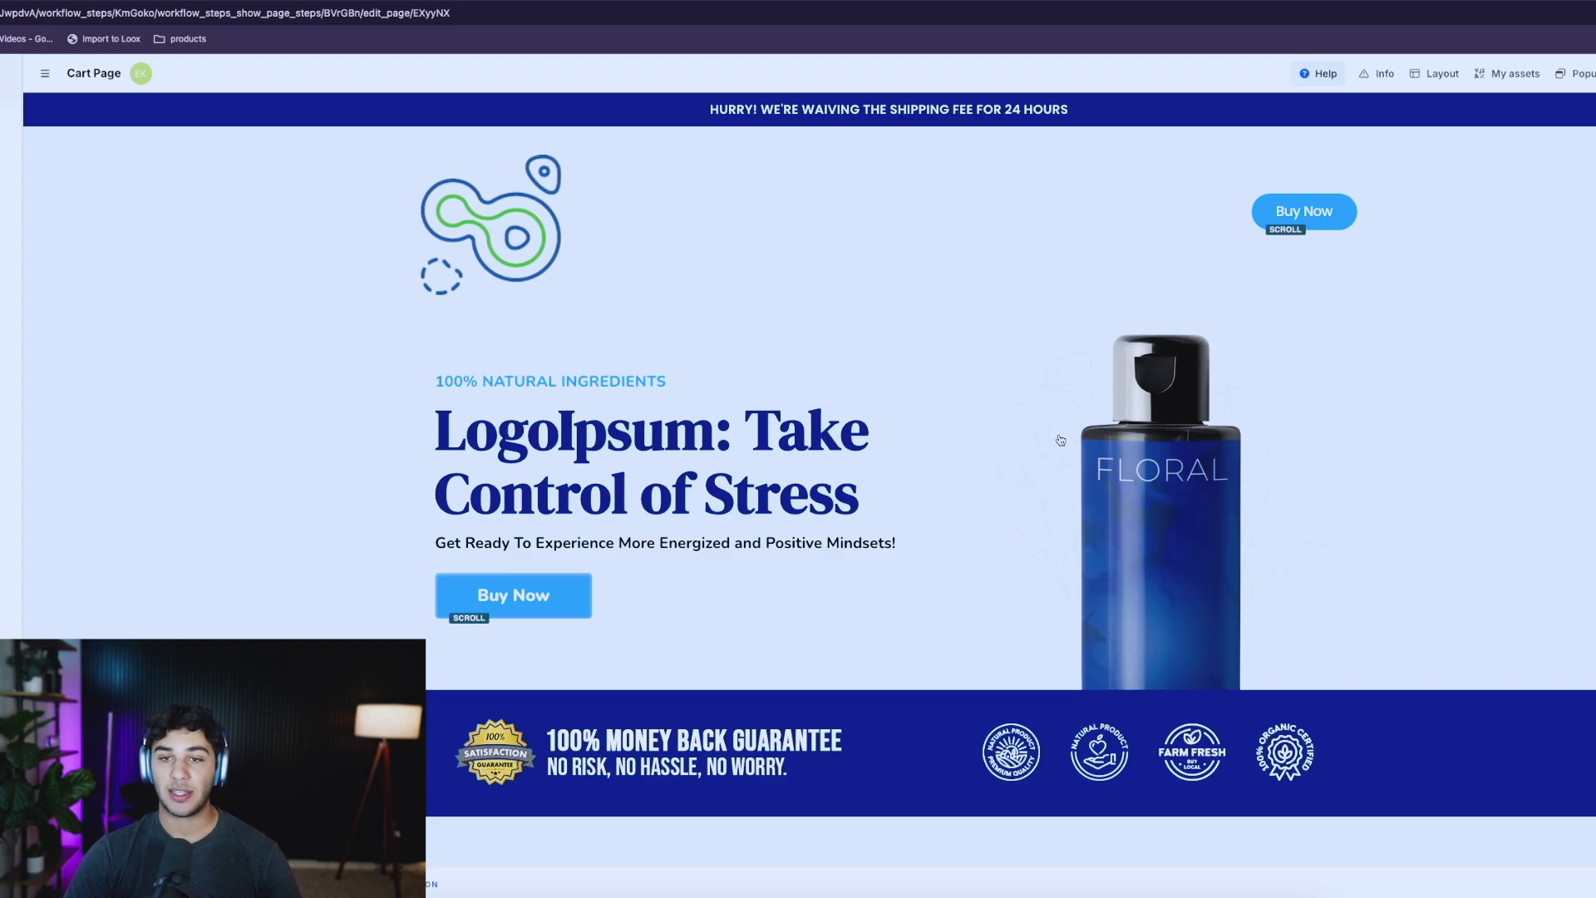
# Replace the hero image with the FLORAL pump bottle.
pyautogui.scroll(-7, 1055, 447)
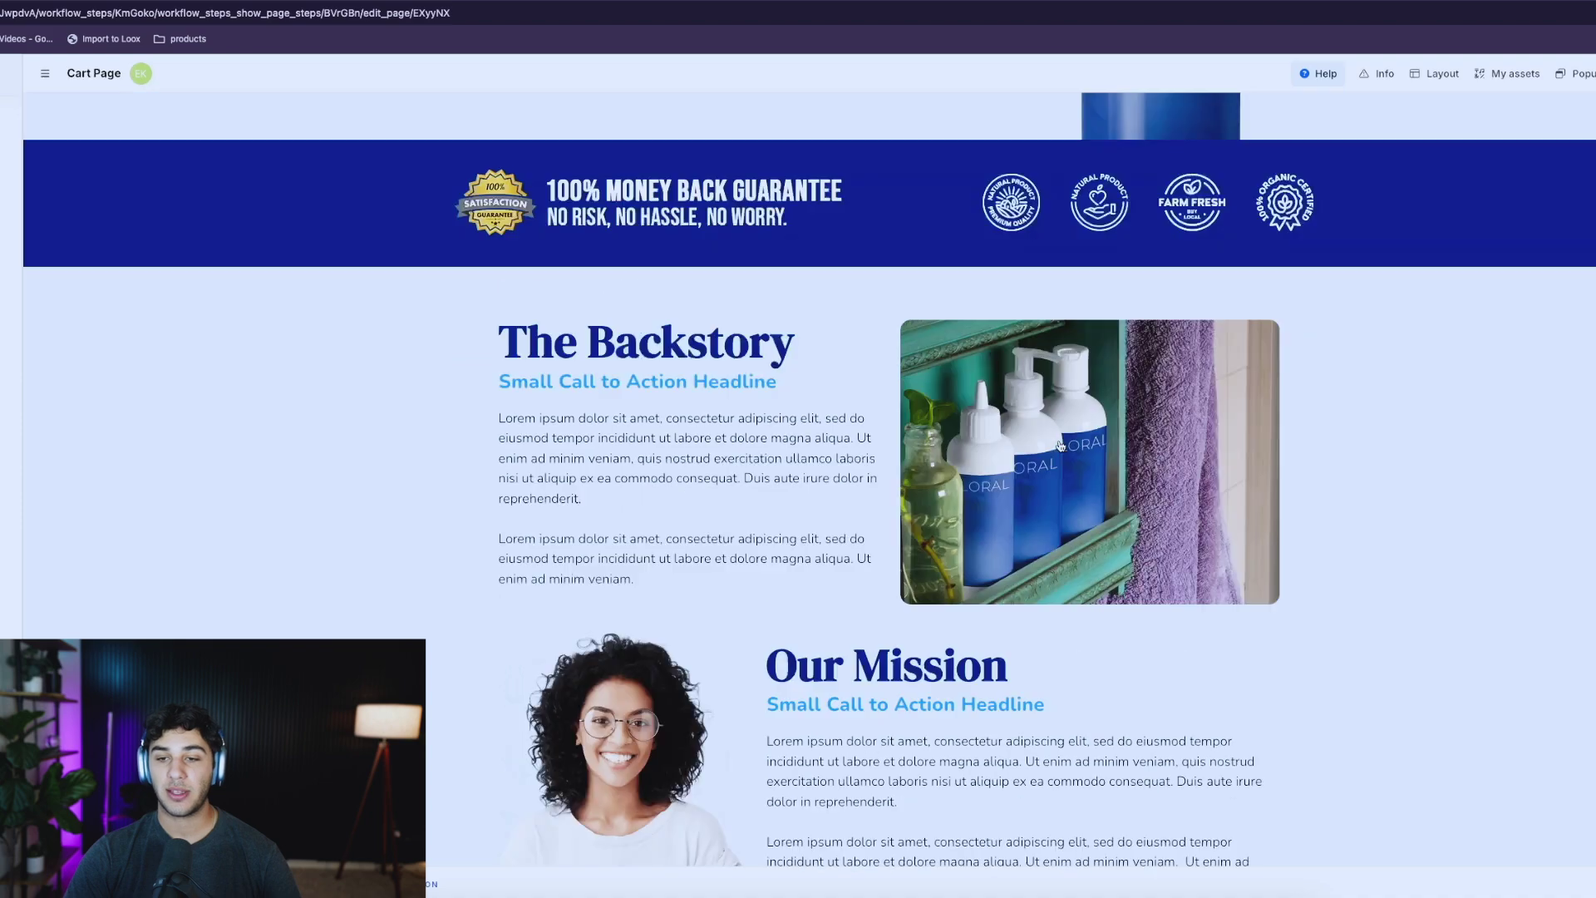
pyautogui.scroll(6, 1164, 453)
pyautogui.scroll(1, 1205, 459)
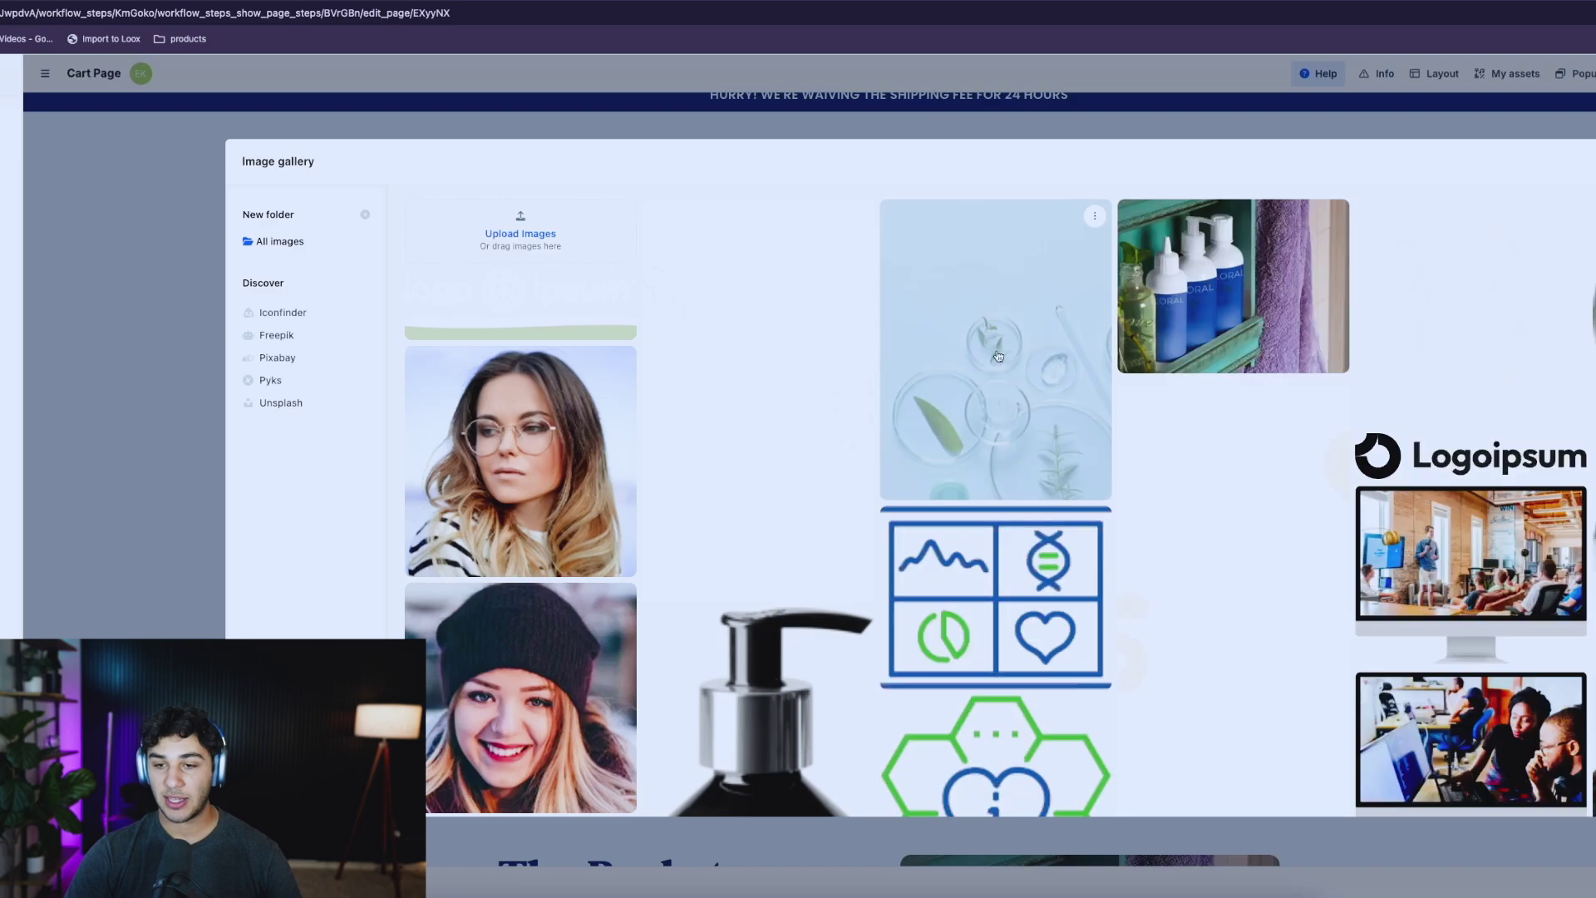
pyautogui.scroll(-10, 1184, 416)
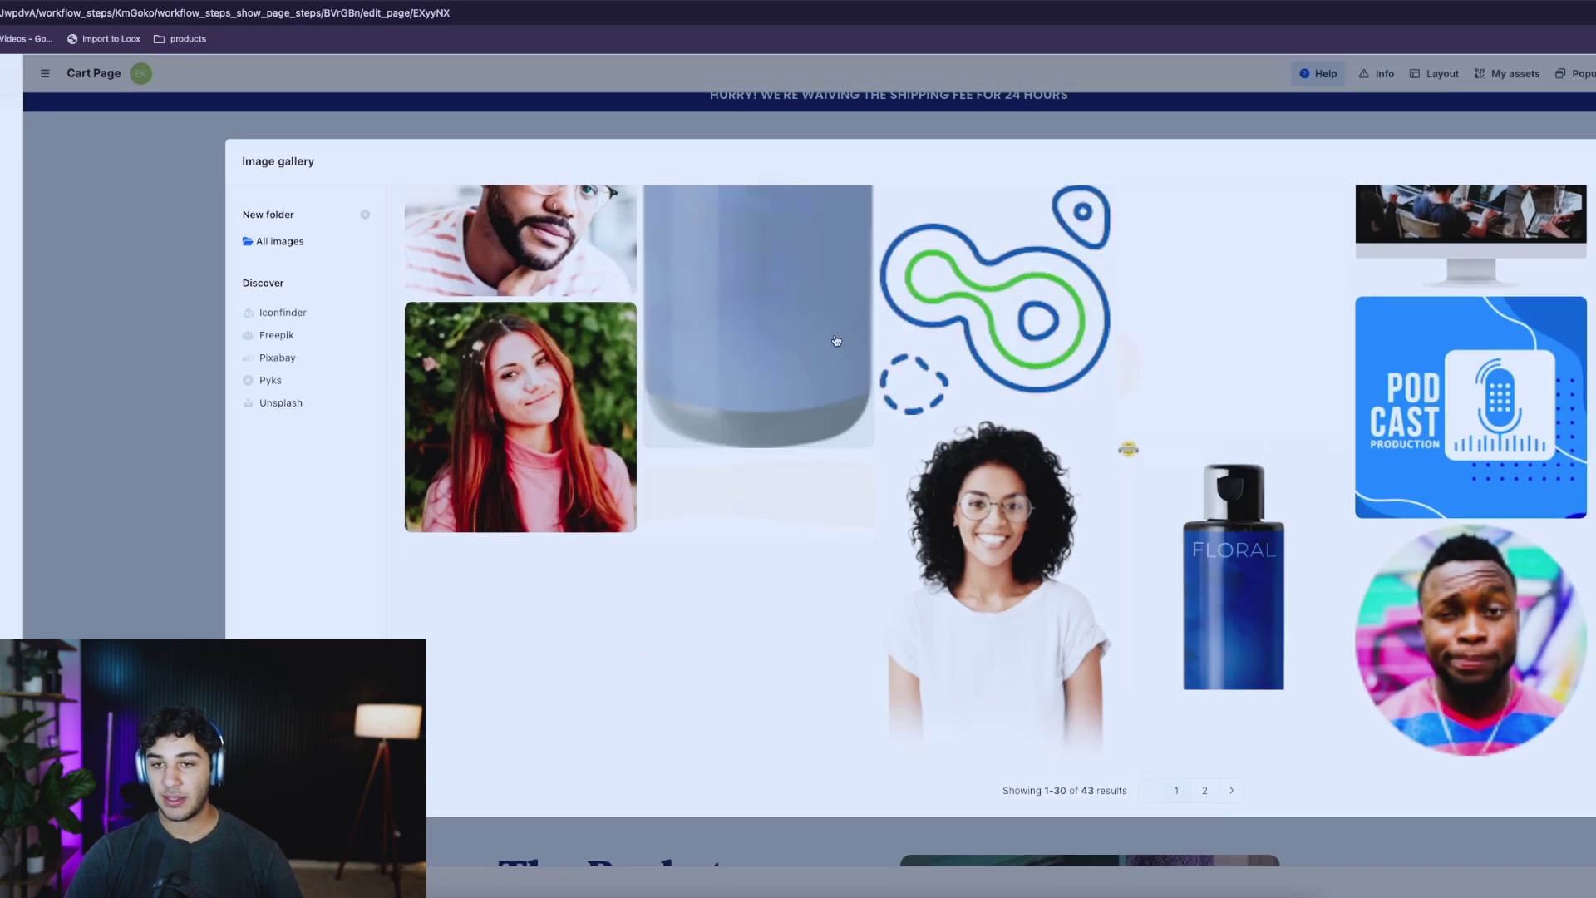
pyautogui.click(1175, 476)
pyautogui.scroll(-4, 1144, 441)
pyautogui.scroll(-3, 1142, 439)
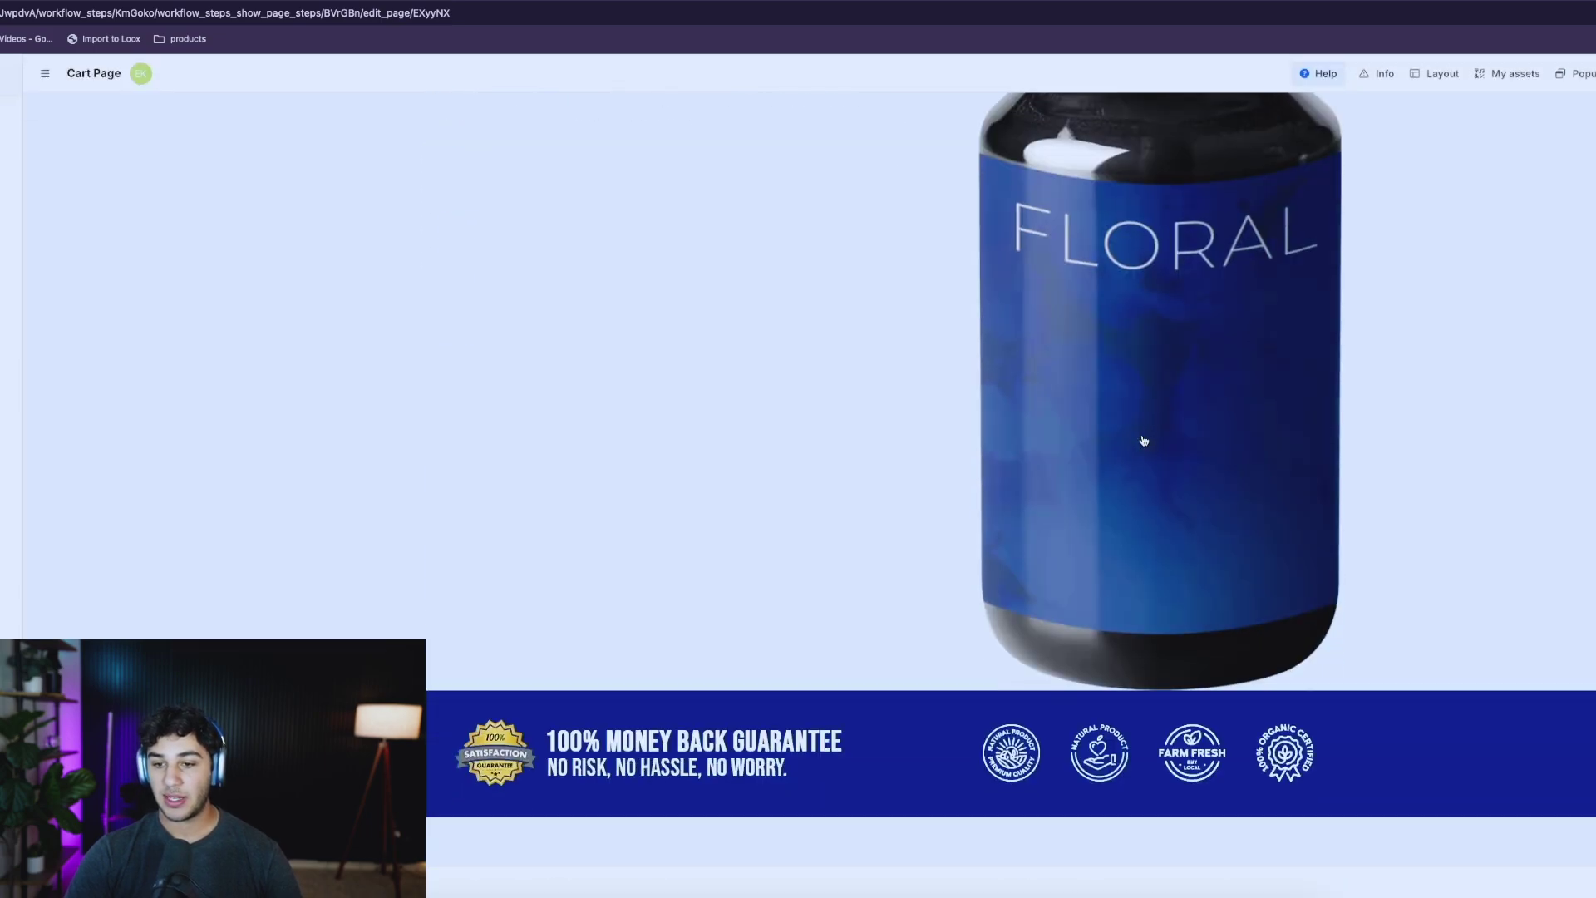
pyautogui.scroll(5, 1155, 482)
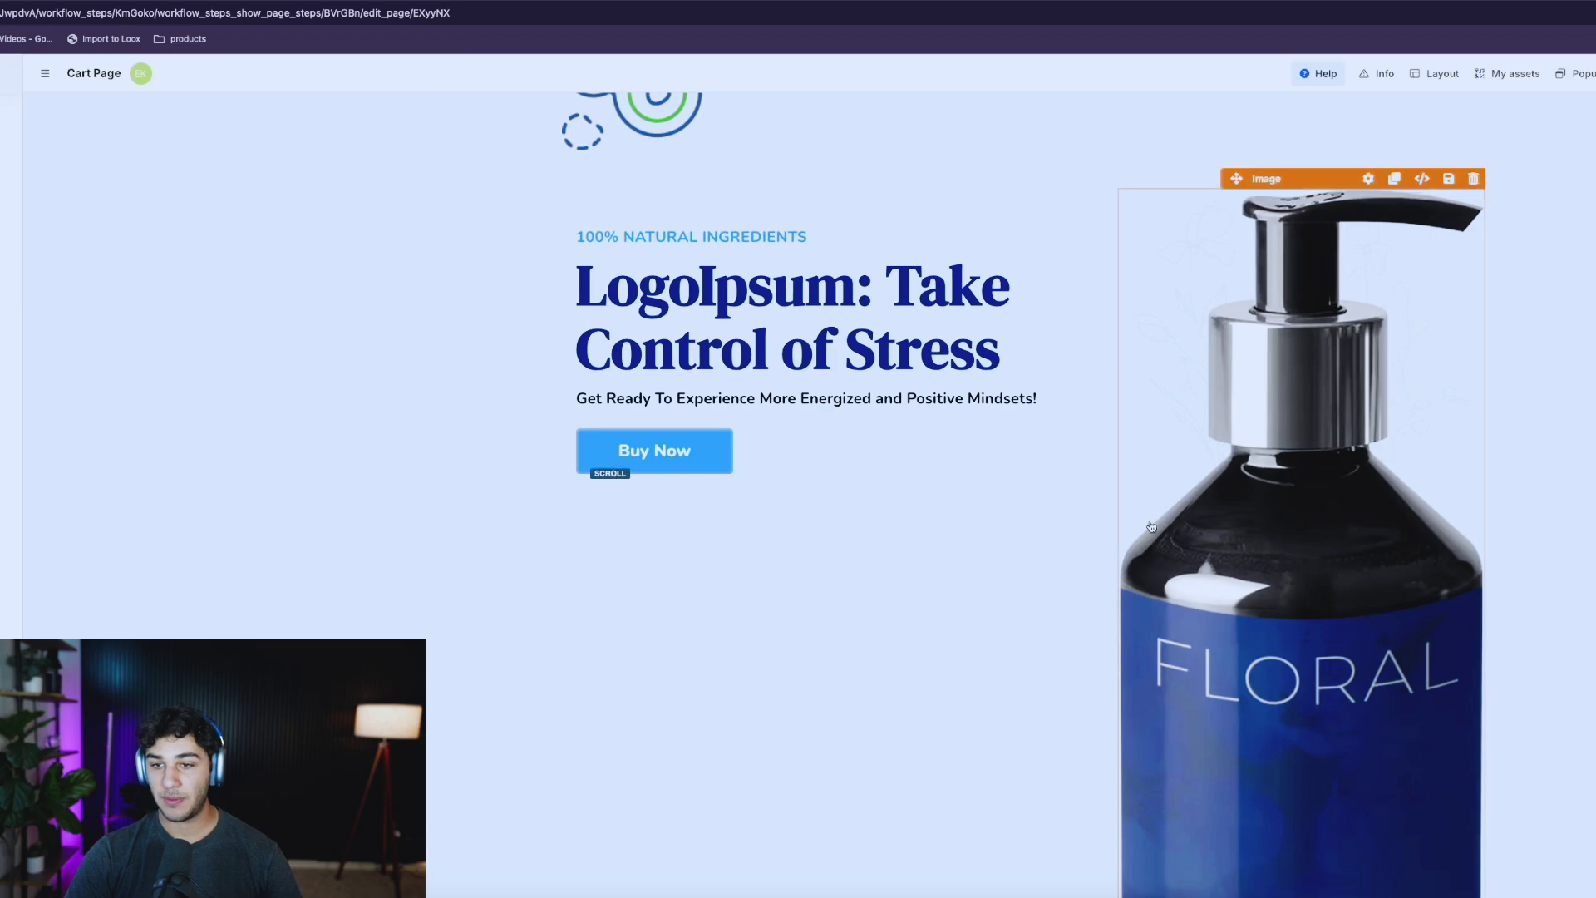
pyautogui.tripleClick(751, 297)
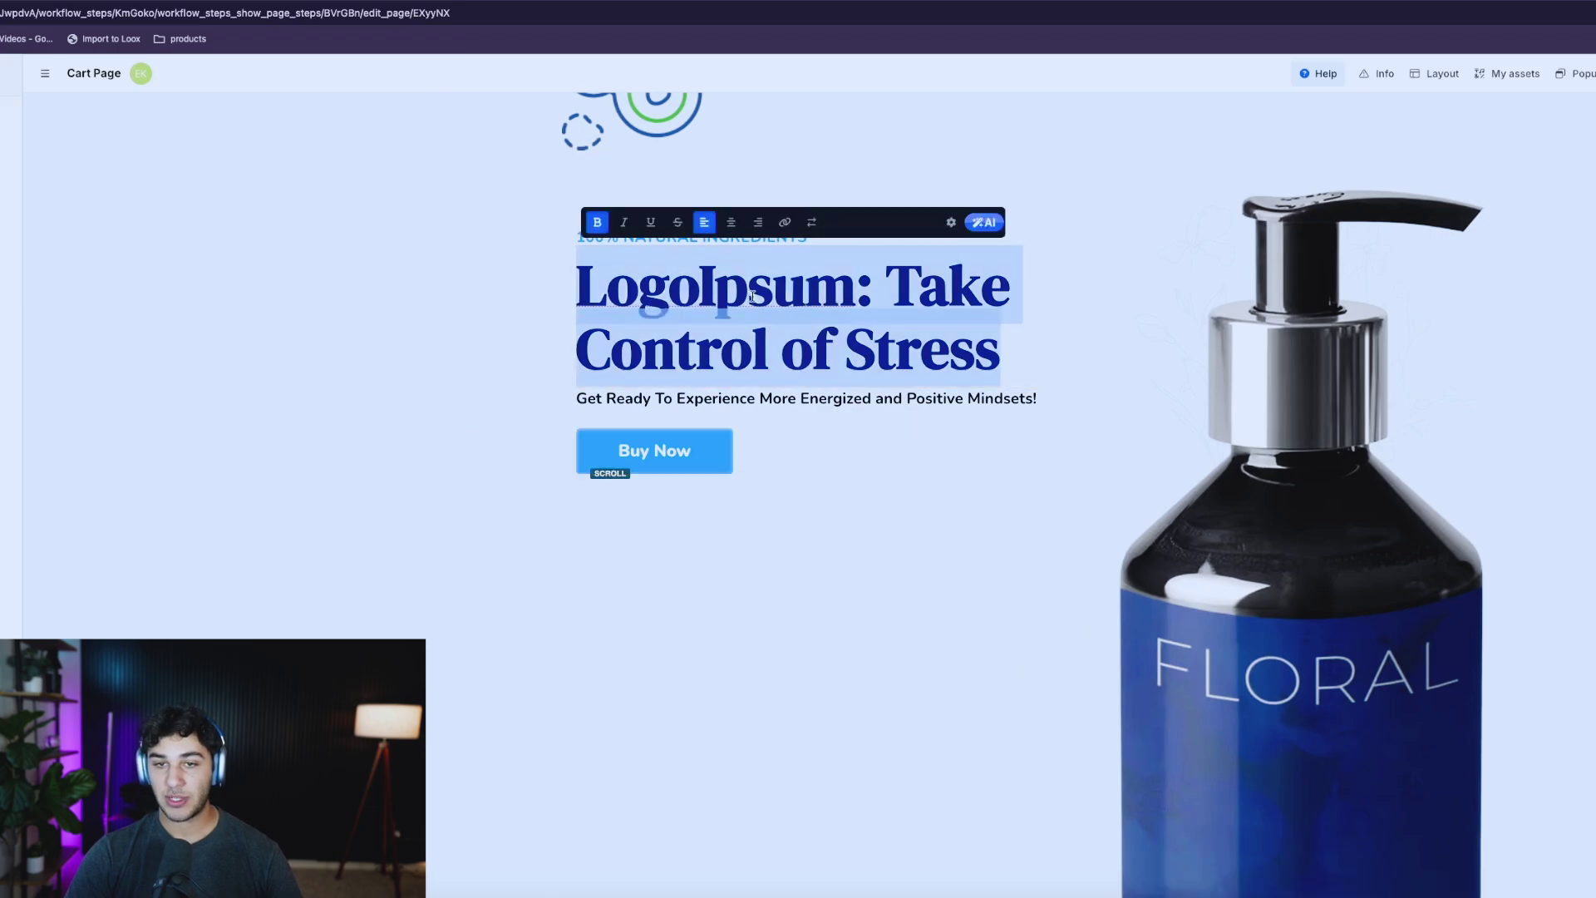
pyautogui.click(417, 313)
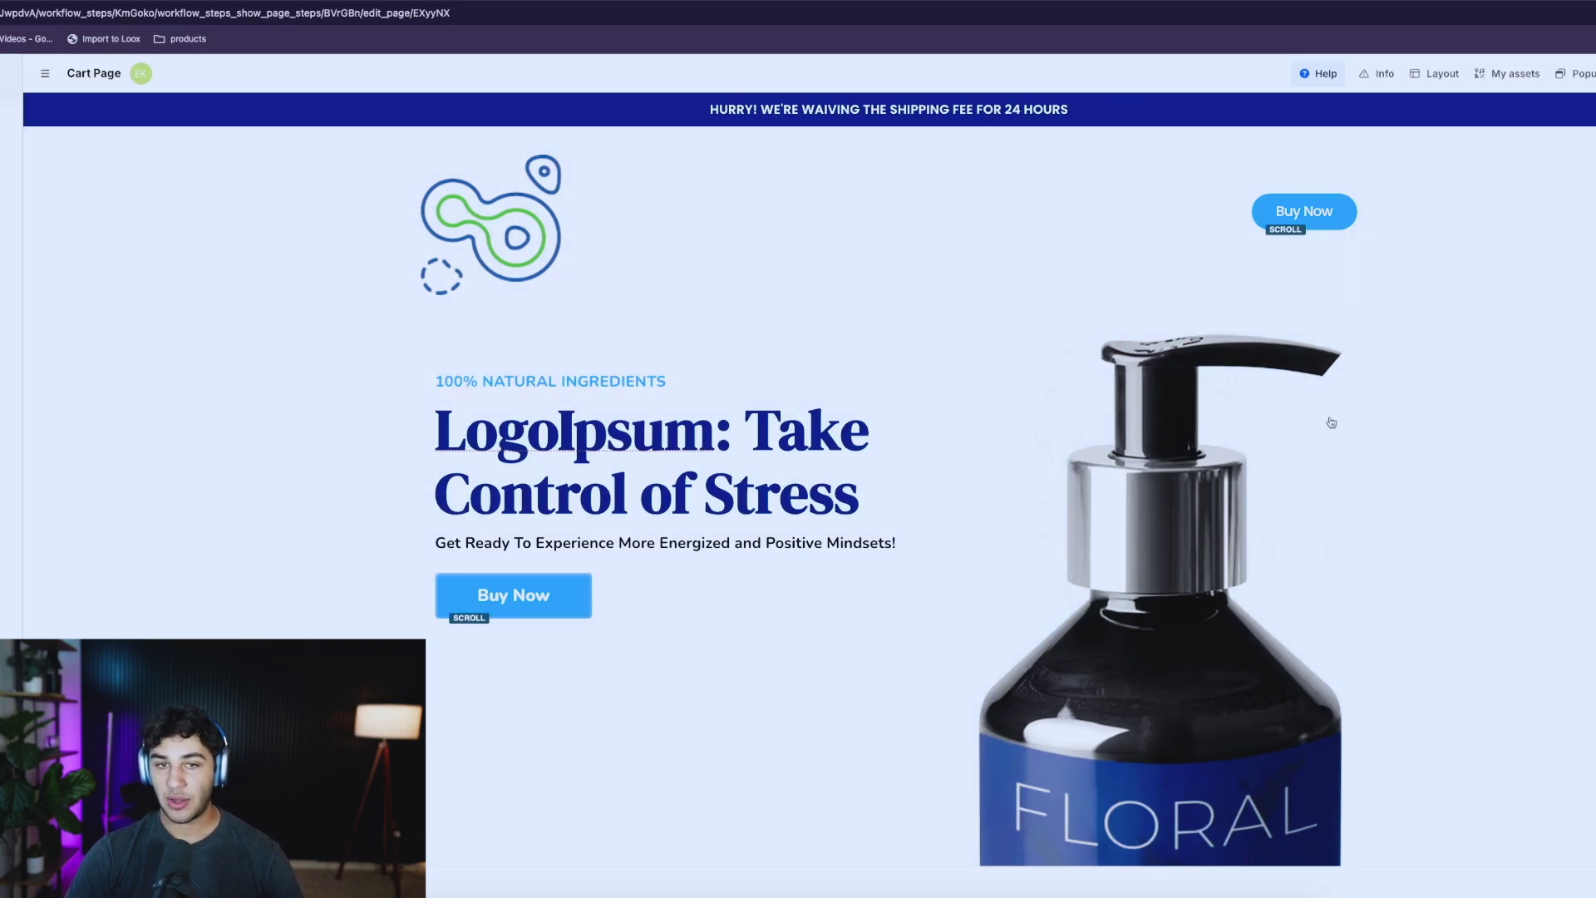
# Change the top banner text to 'free shipping for 24 hours'.
pyautogui.click(1136, 110)
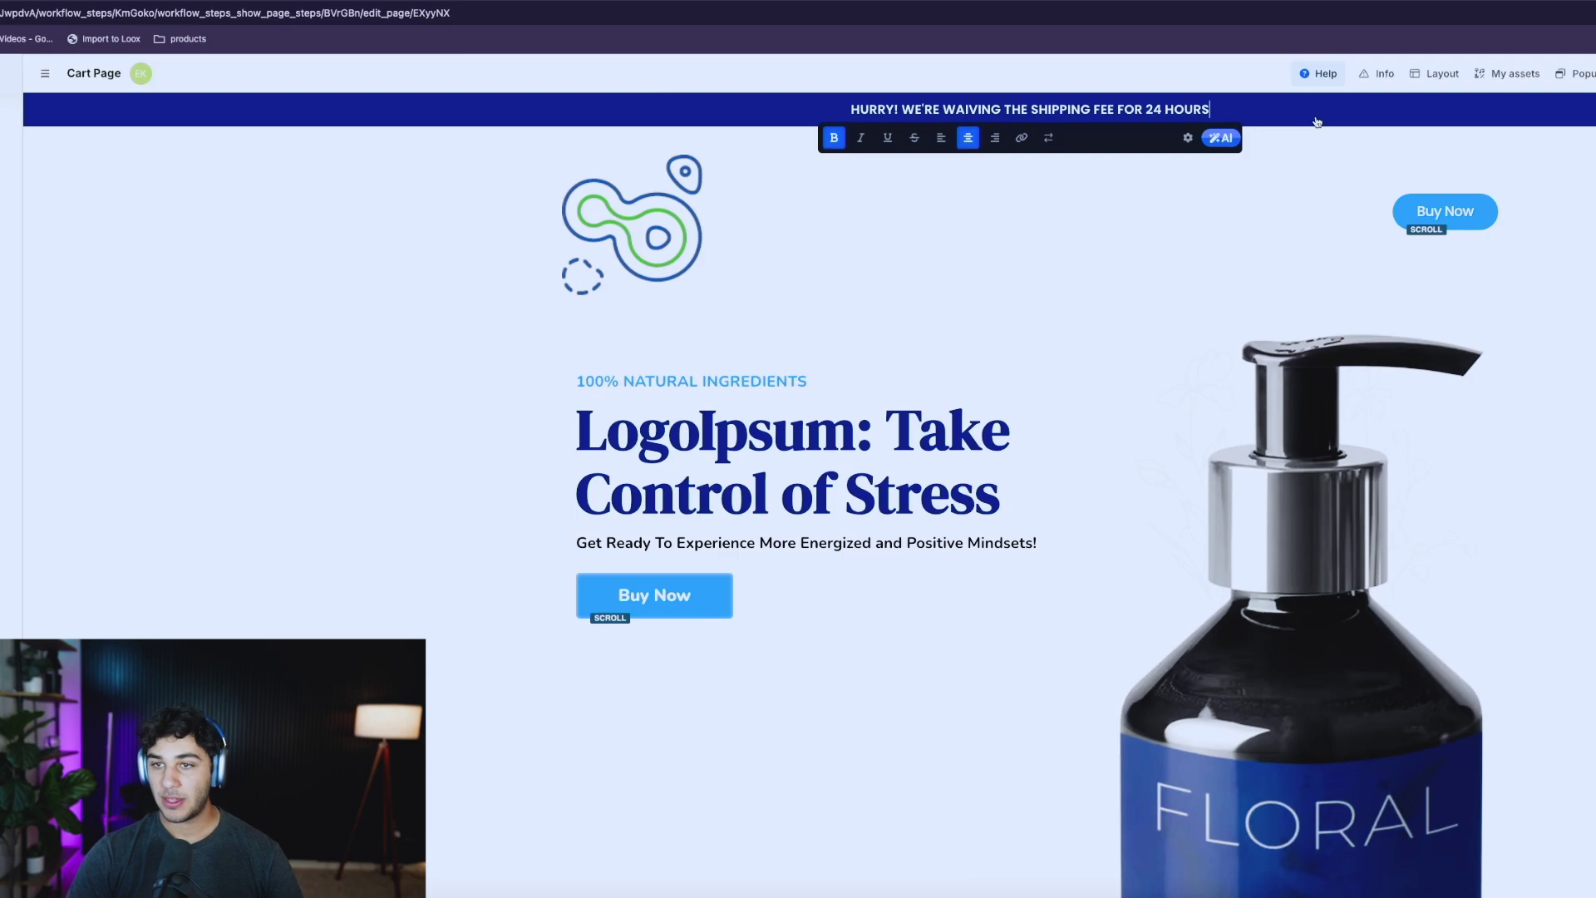
pyautogui.tripleClick(1099, 105)
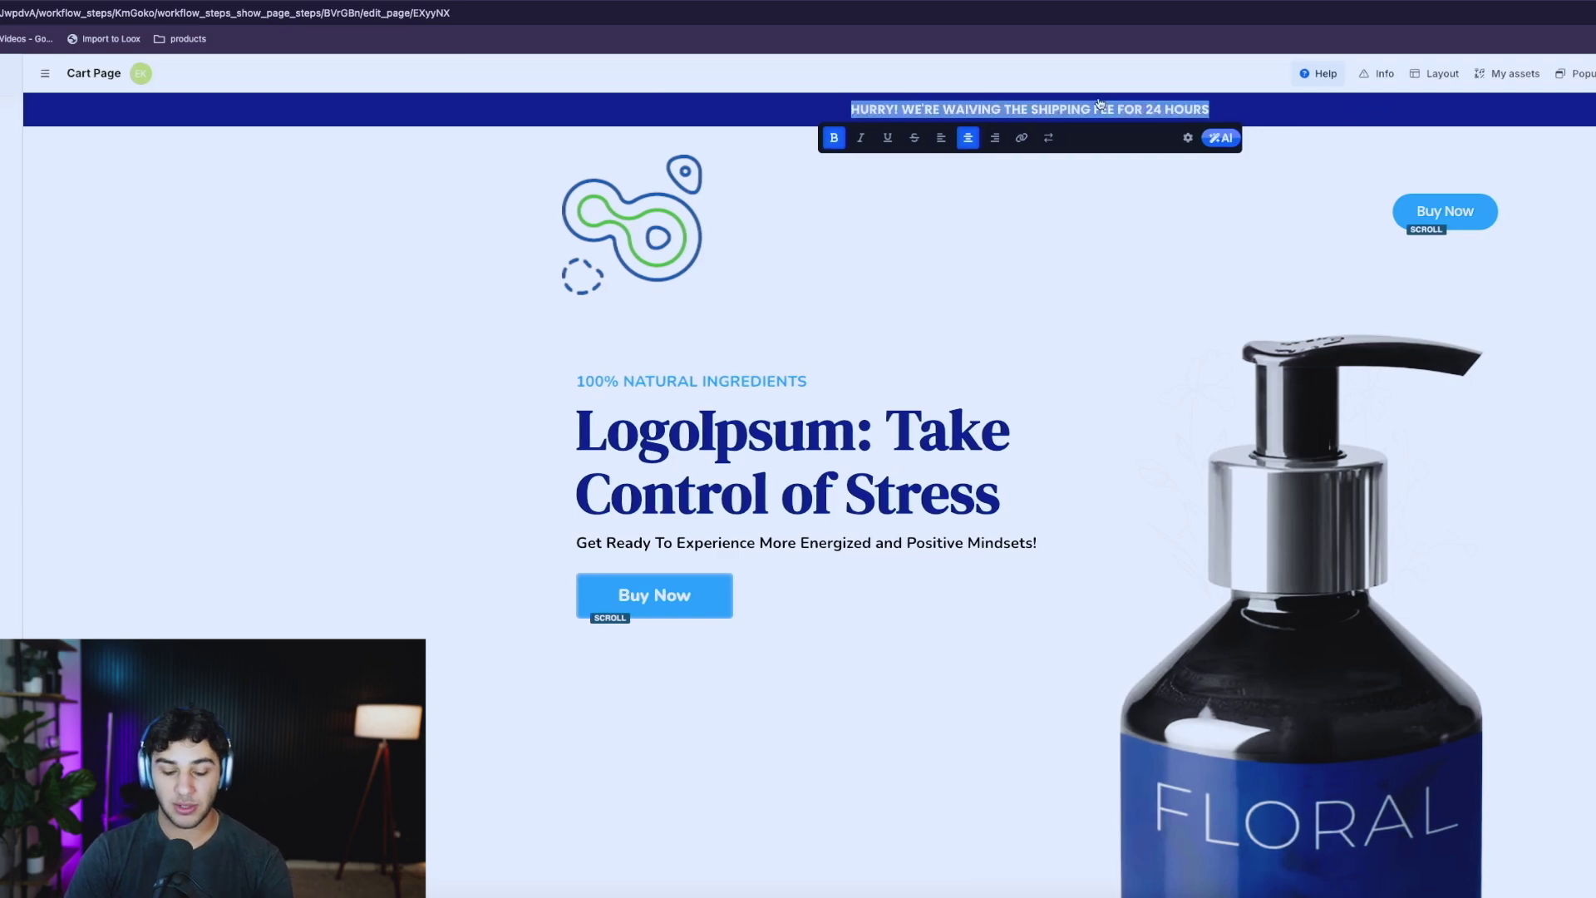
pyautogui.write('free ship')
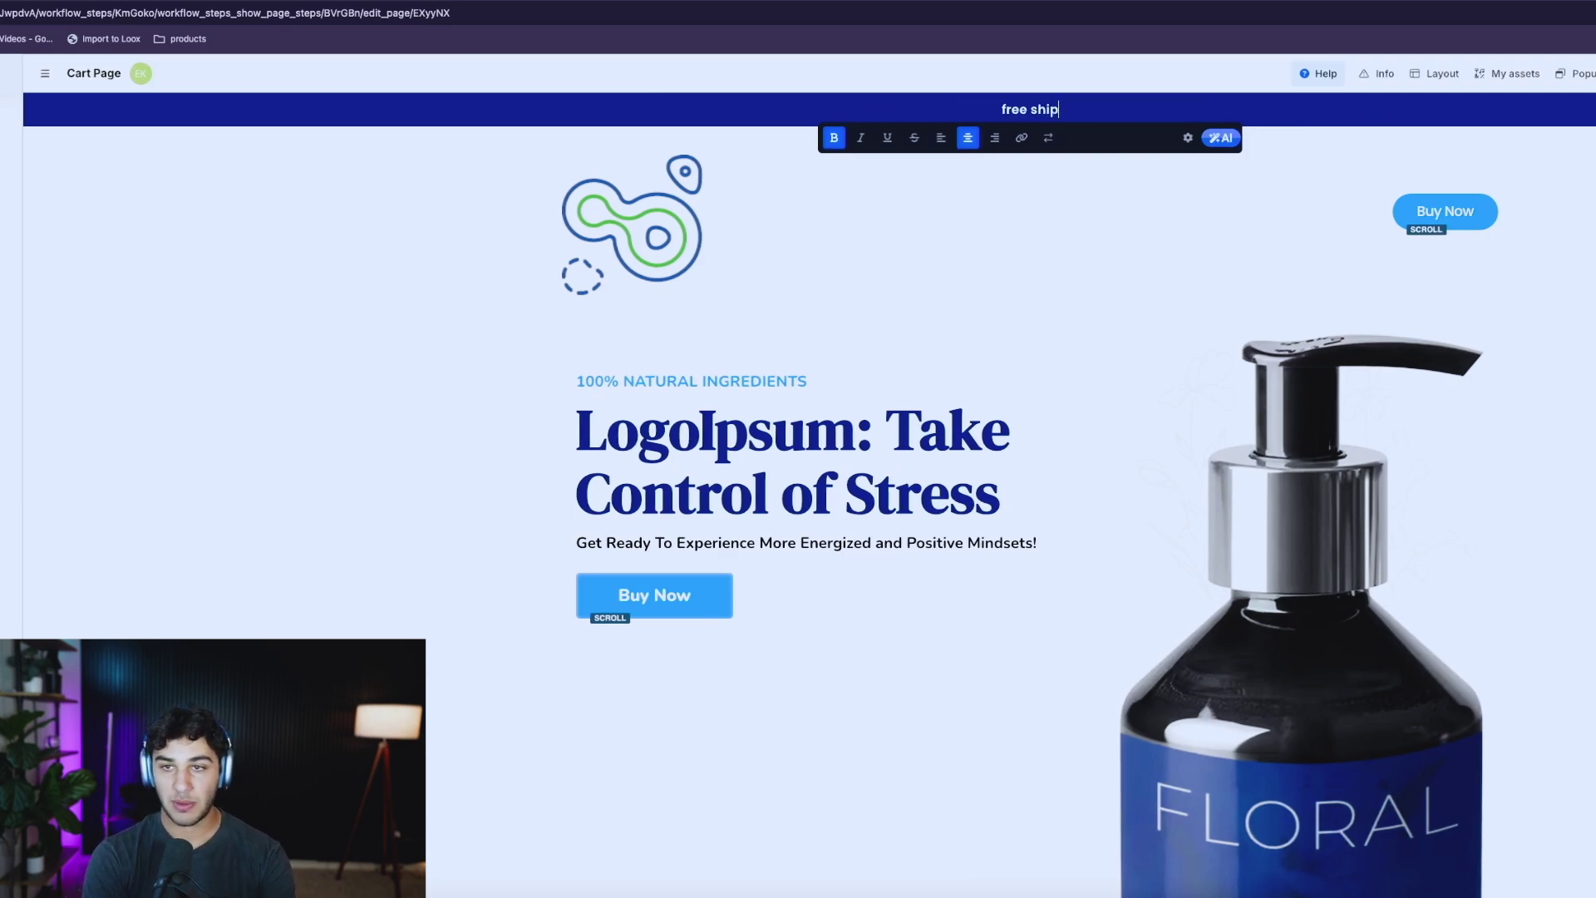
pyautogui.write('ping for 24 hours')
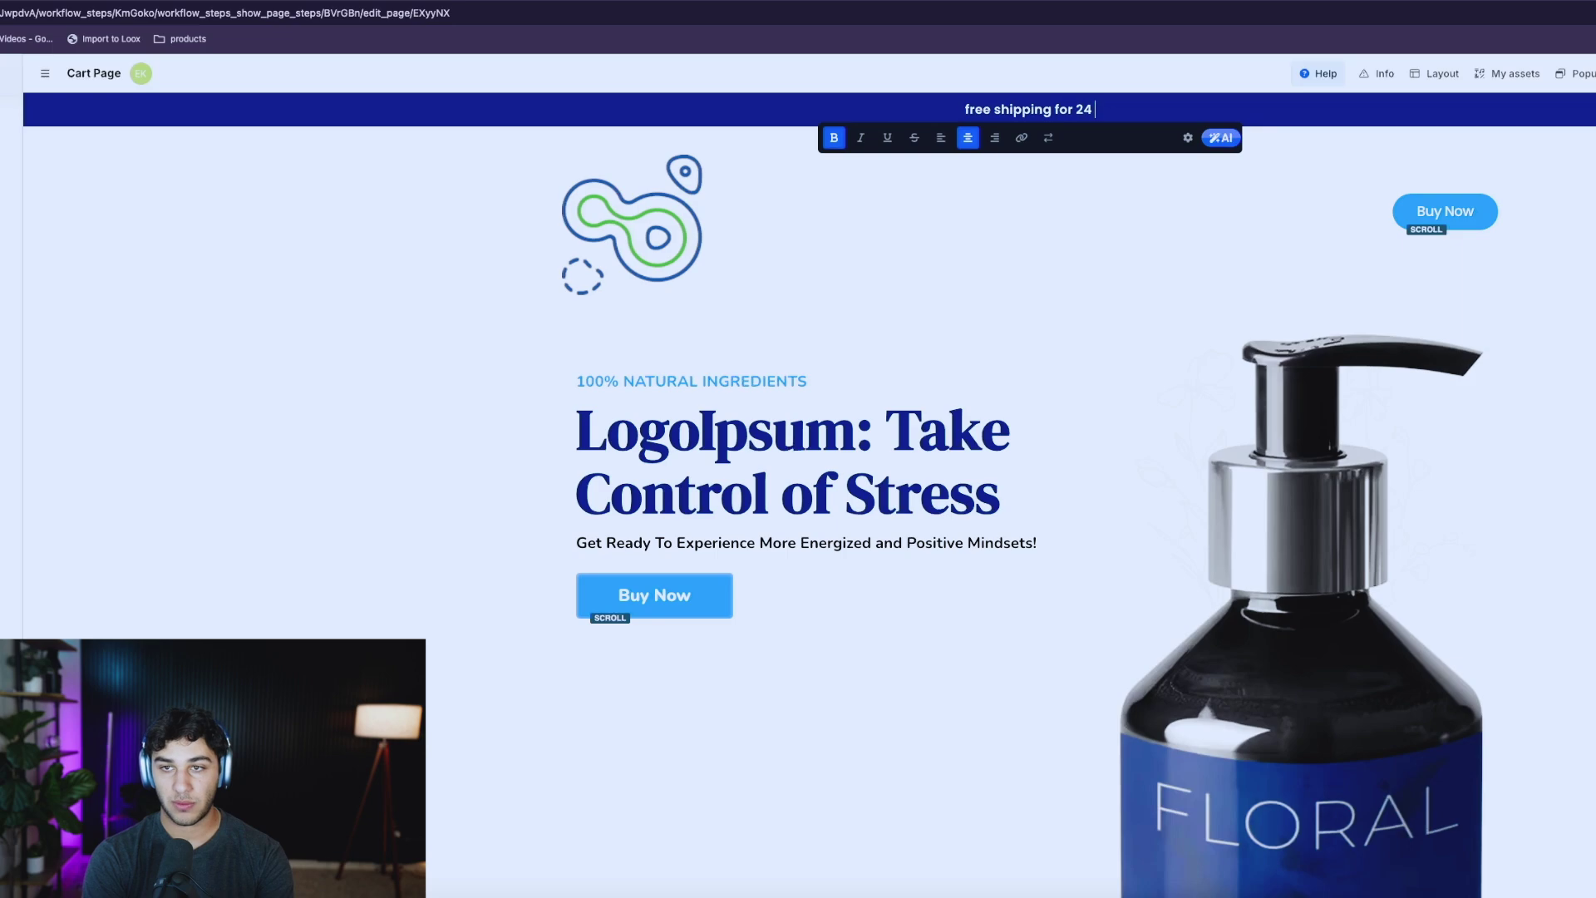
pyautogui.click(466, 251)
# Change the tagline from 100% to 50% NATURAL INGREDIENTS.
pyautogui.doubleClick(622, 380)
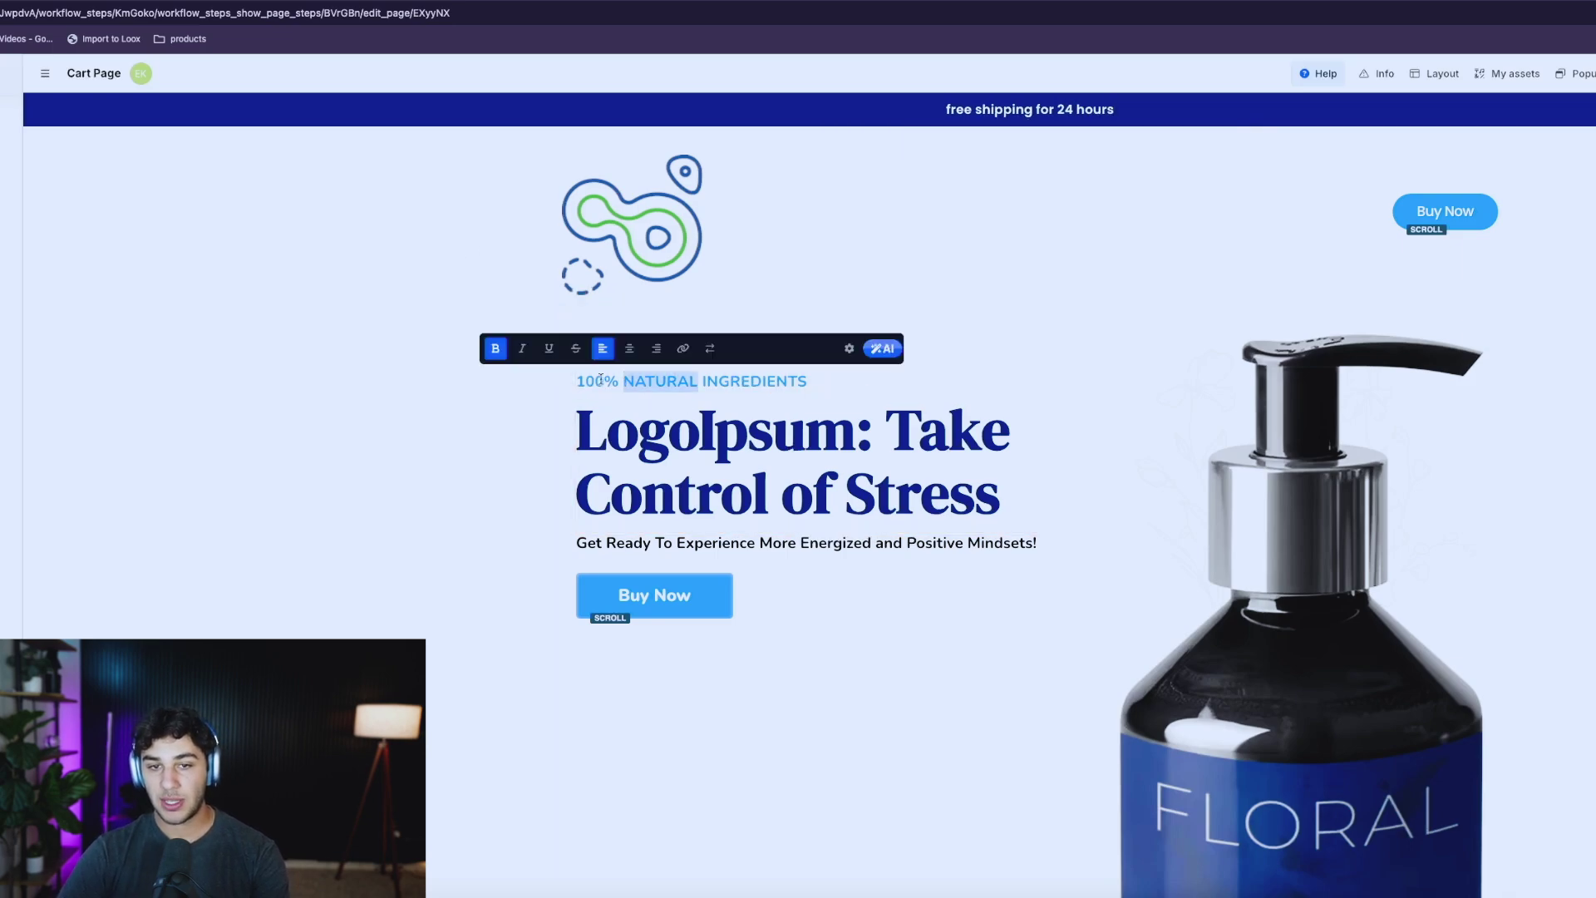
pyautogui.doubleClick(590, 381)
pyautogui.write('50')
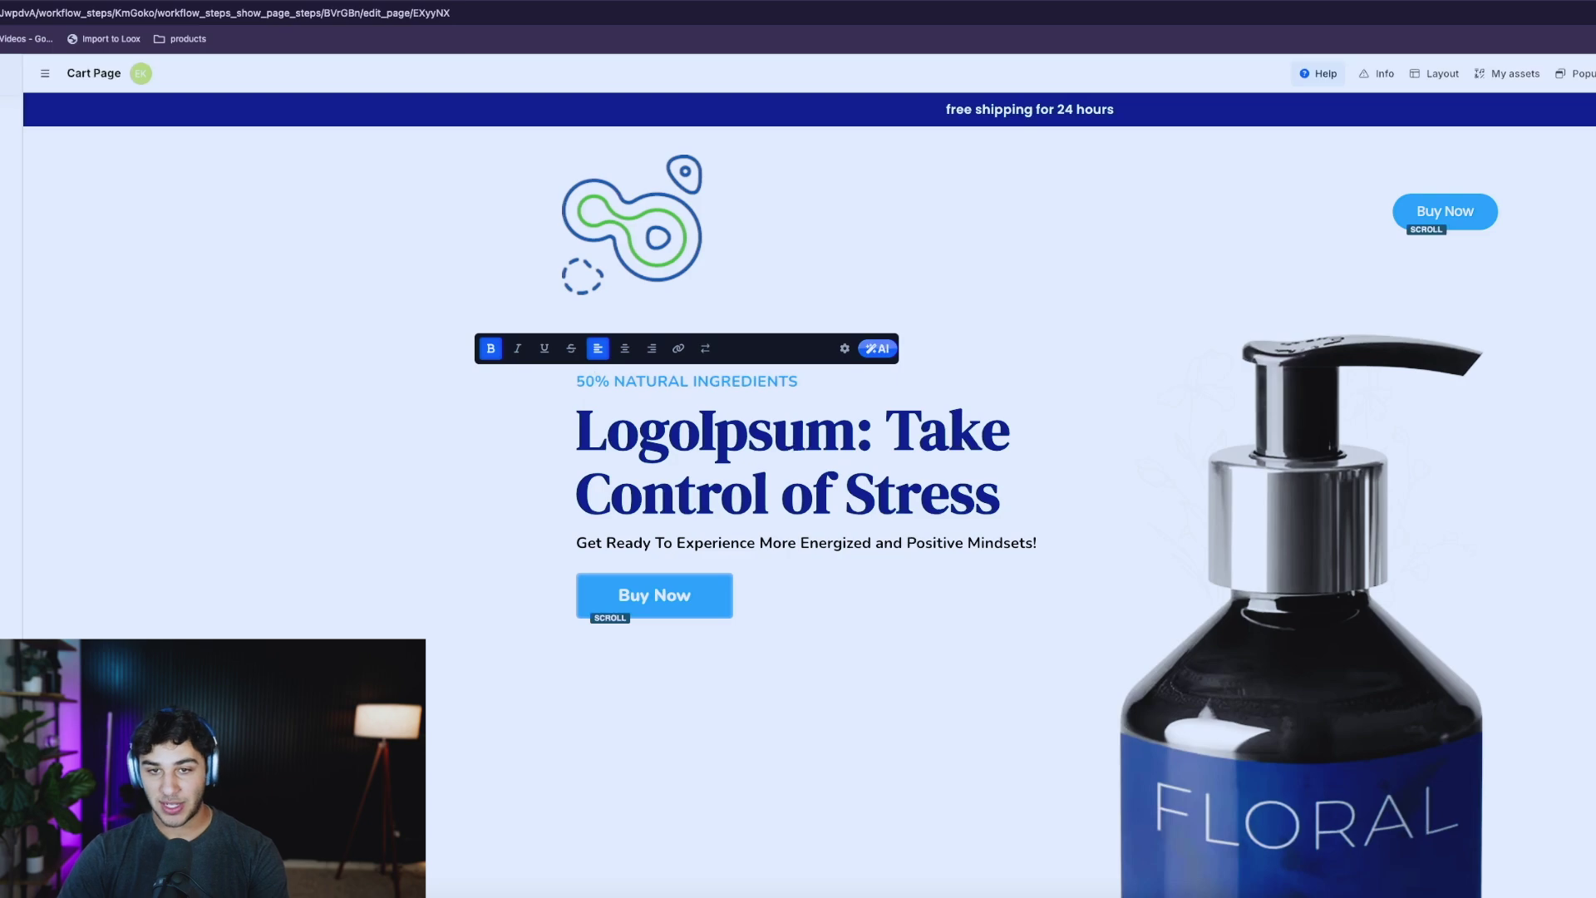
# Retype the main headline as 'The Best Supplement for 2024'.
pyautogui.click(661, 427)
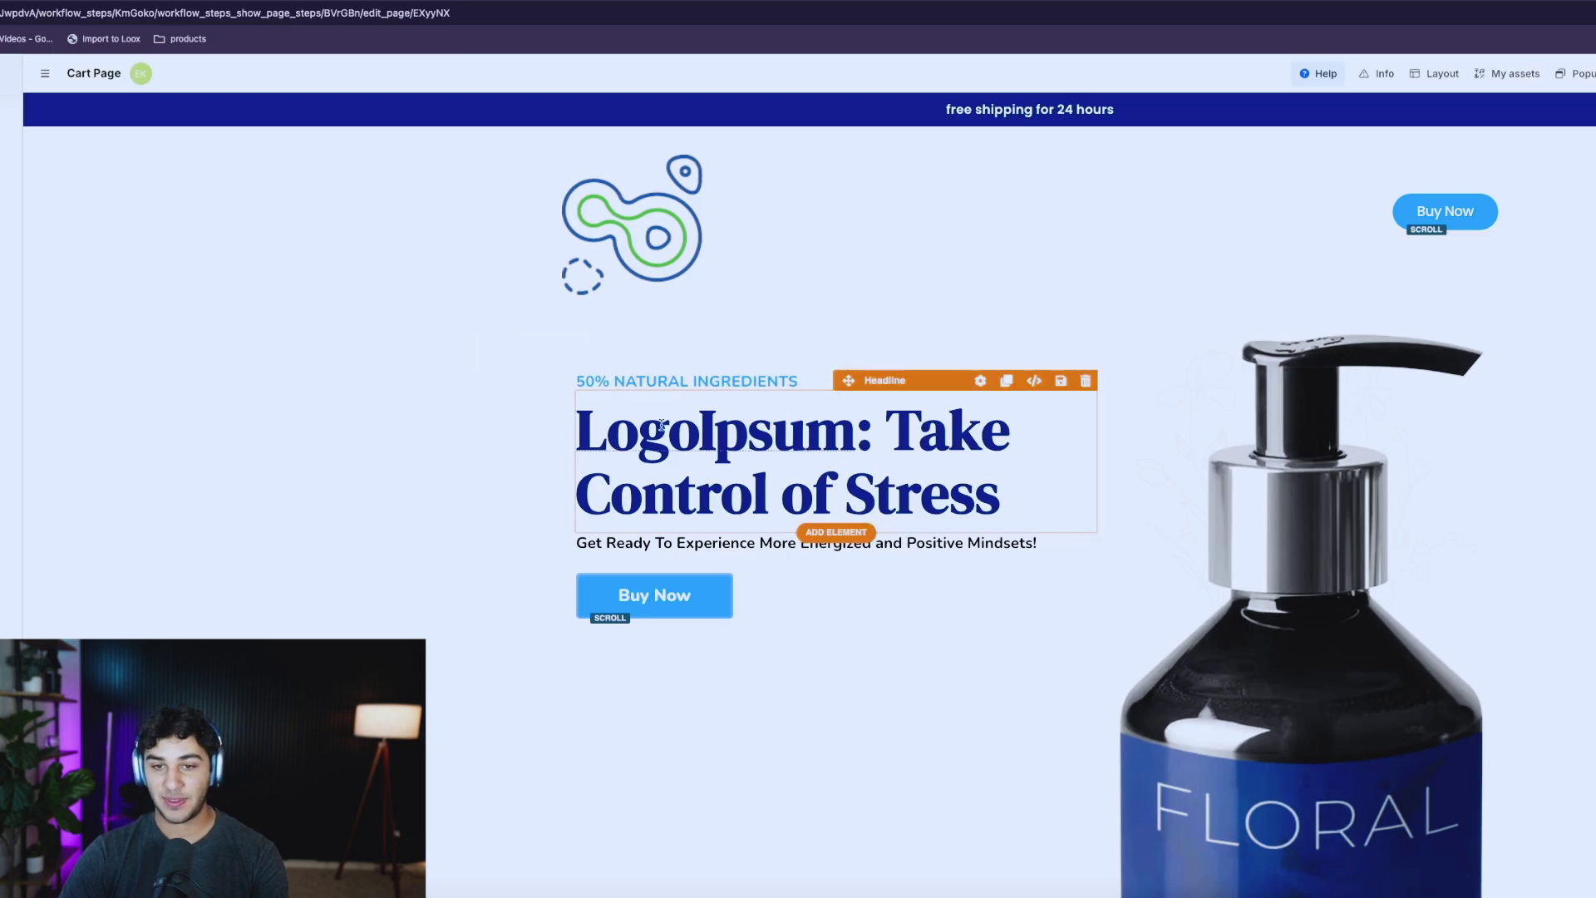
pyautogui.tripleClick(864, 456)
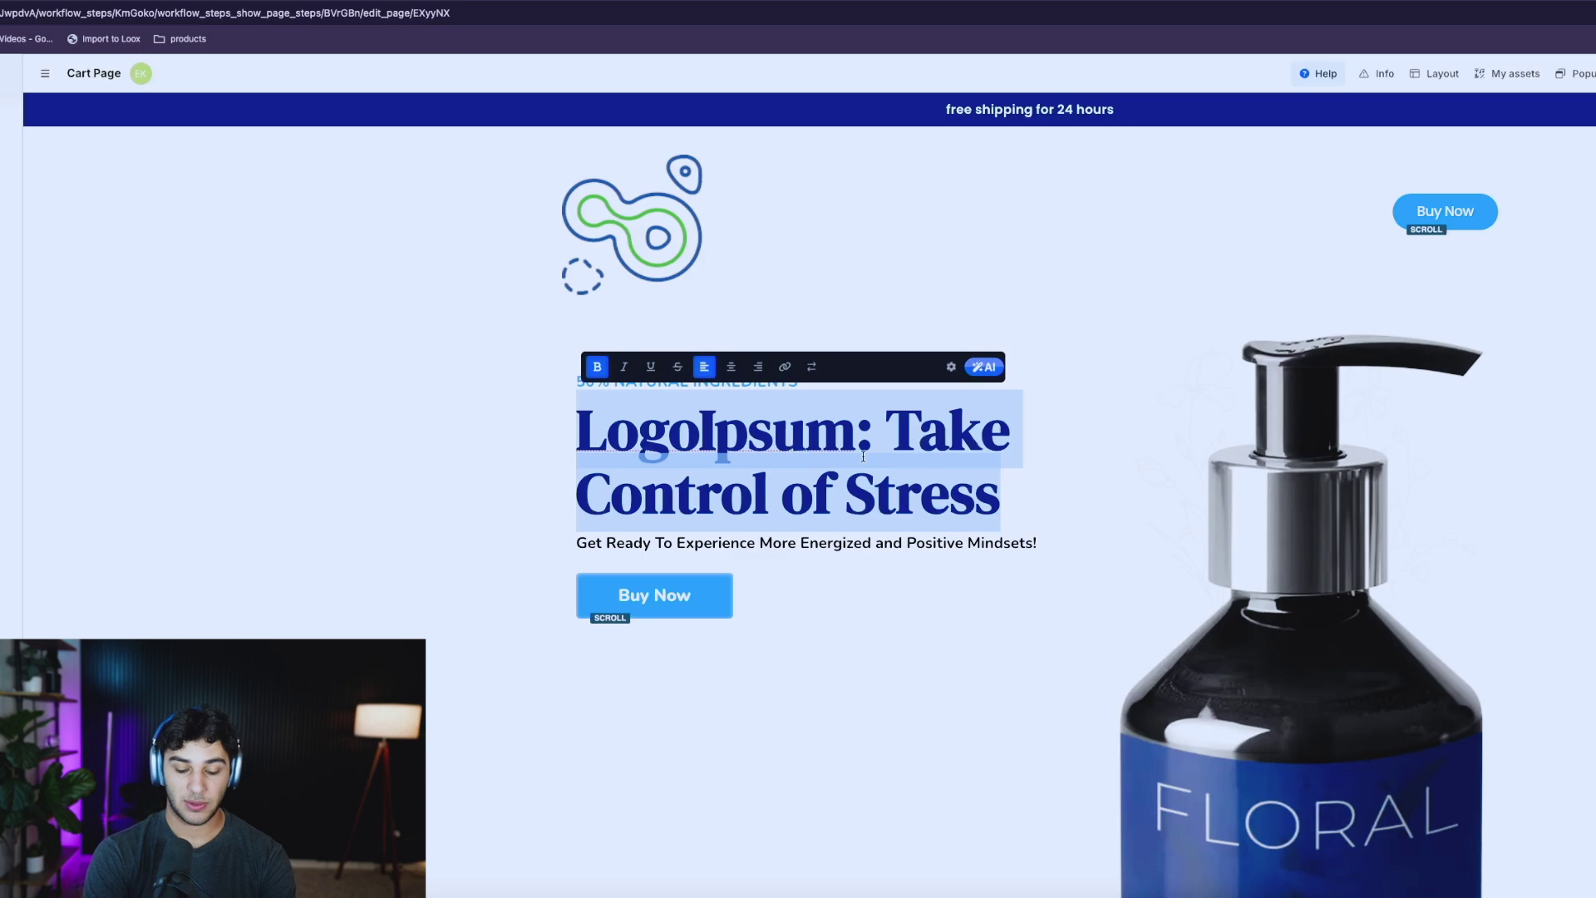
pyautogui.write('The Best ')
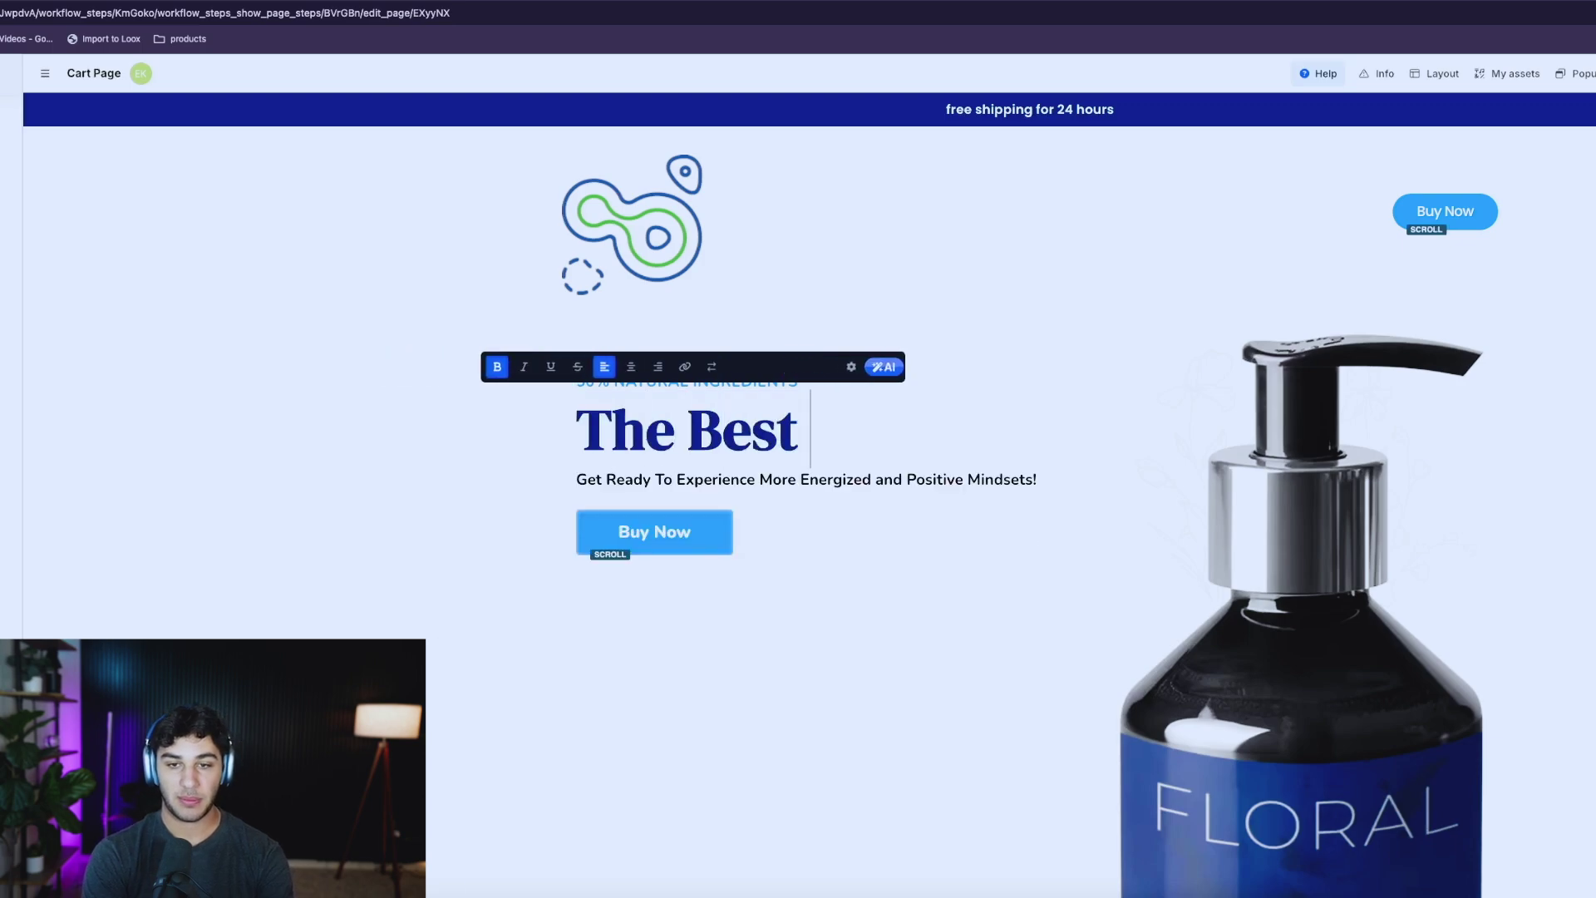
pyautogui.write('Supplemtn')
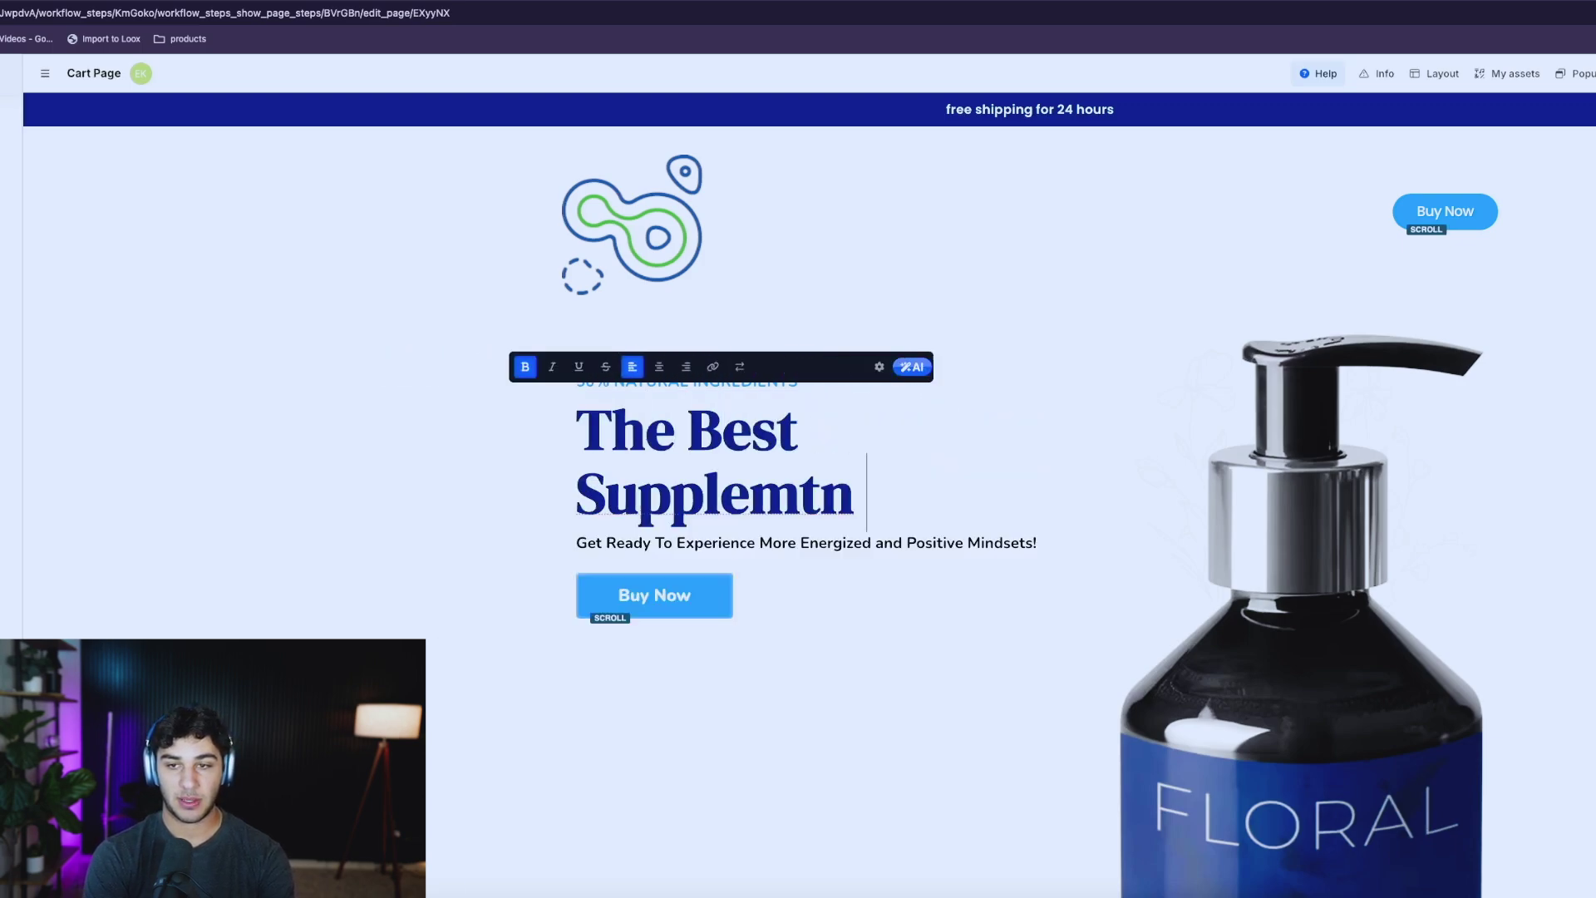
pyautogui.press('BackSpace')
pyautogui.press('BackSpace')
pyautogui.write('ent for 2024')
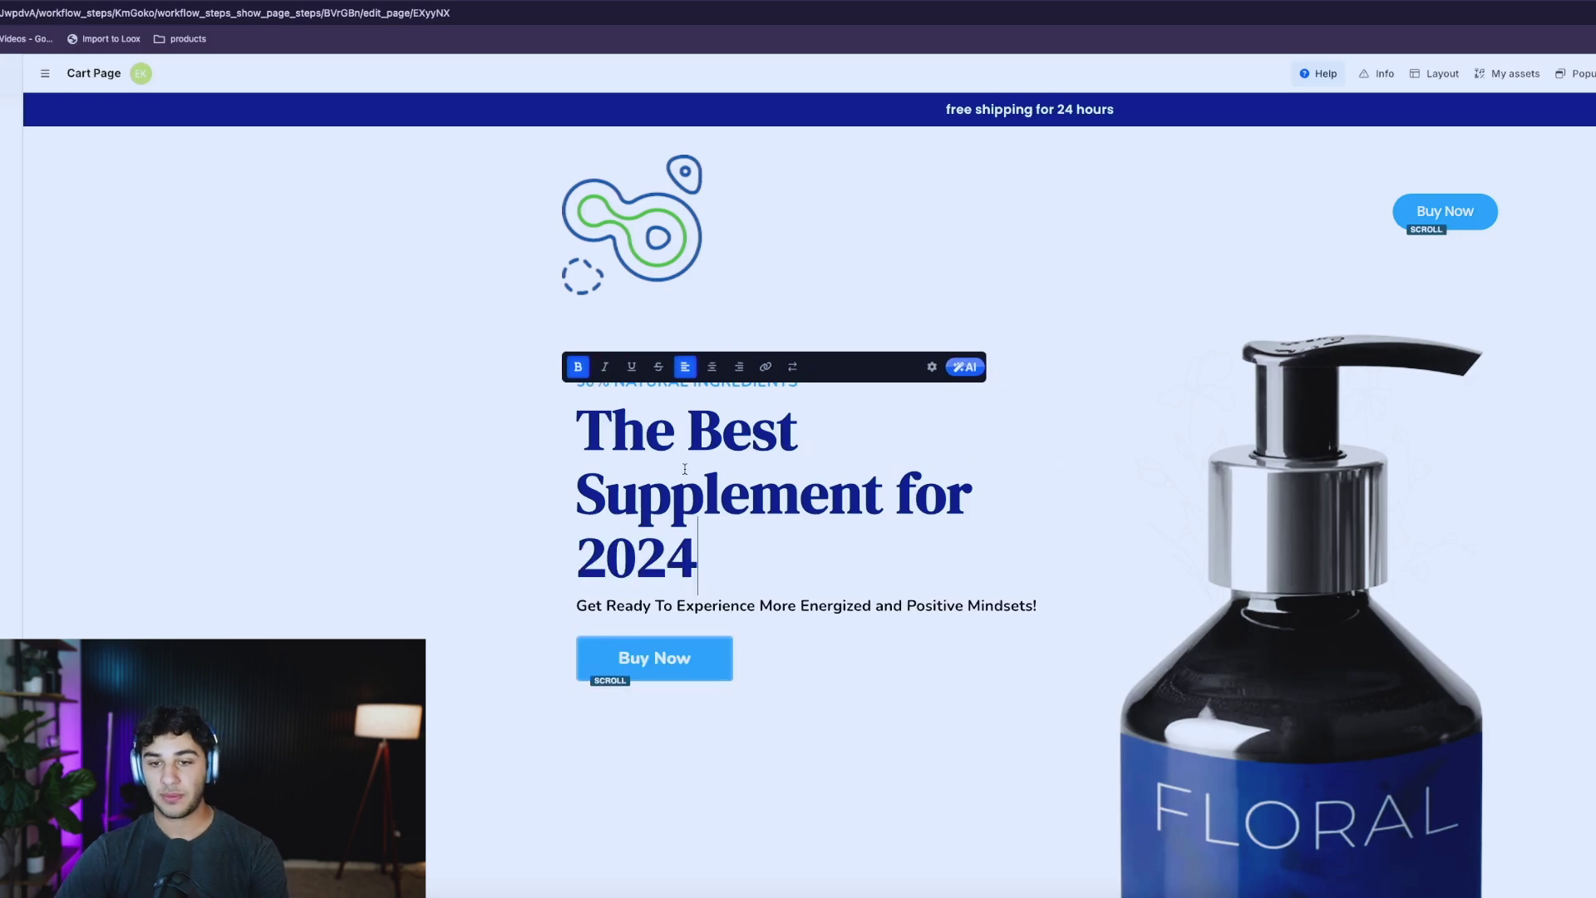
pyautogui.scroll(-4, 748, 499)
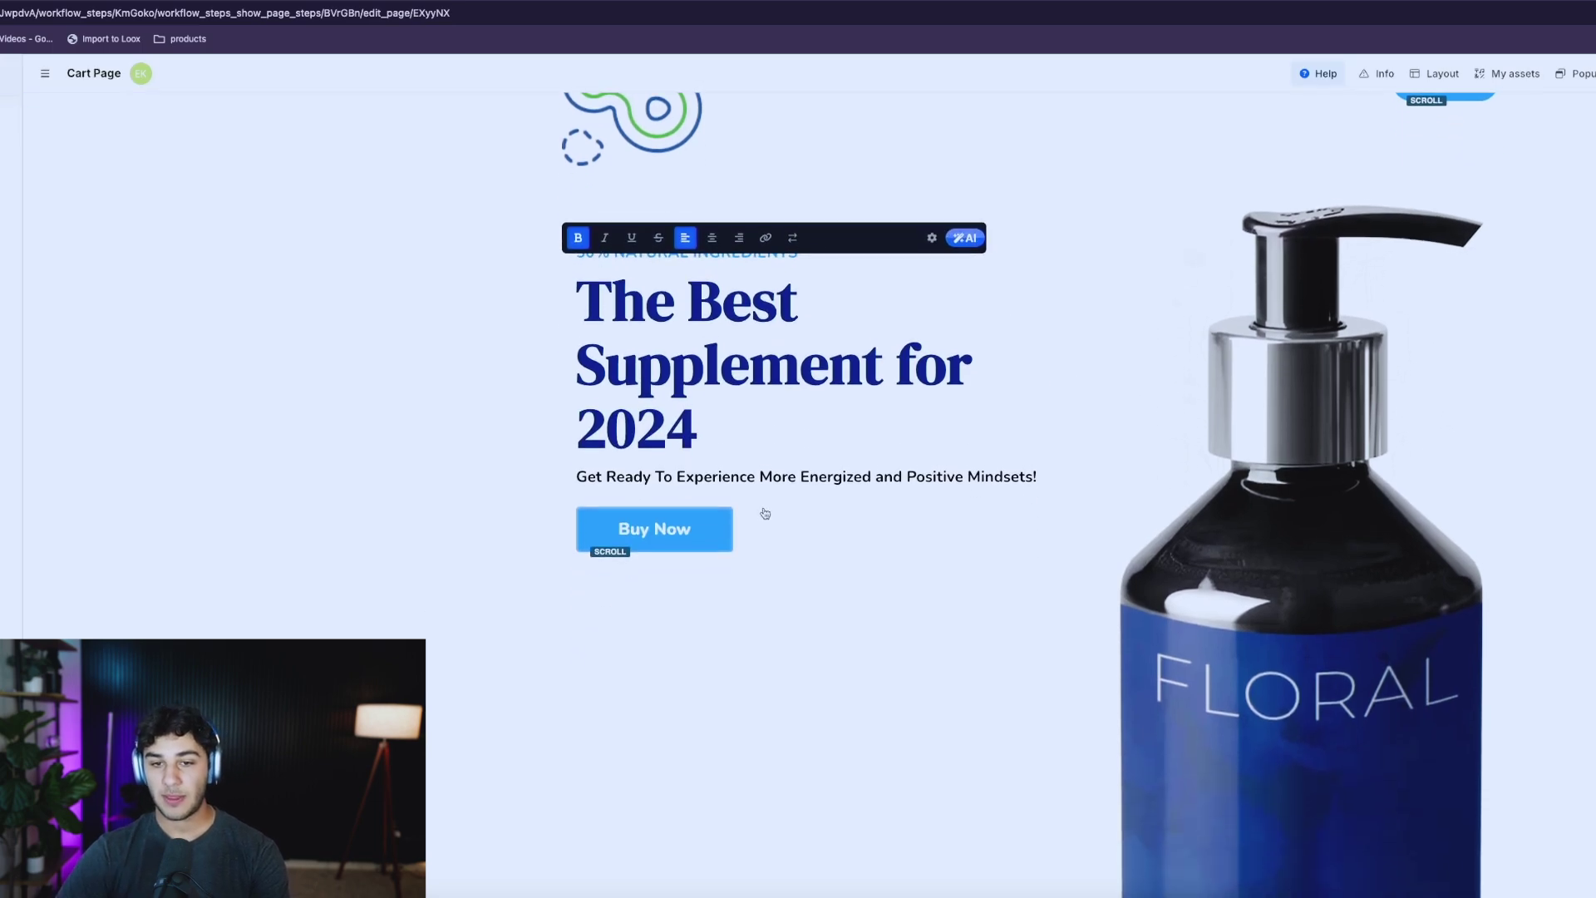
# Finish the headline edit and scroll through the updated Cart Page down to the guarantee band.
pyautogui.click(724, 485)
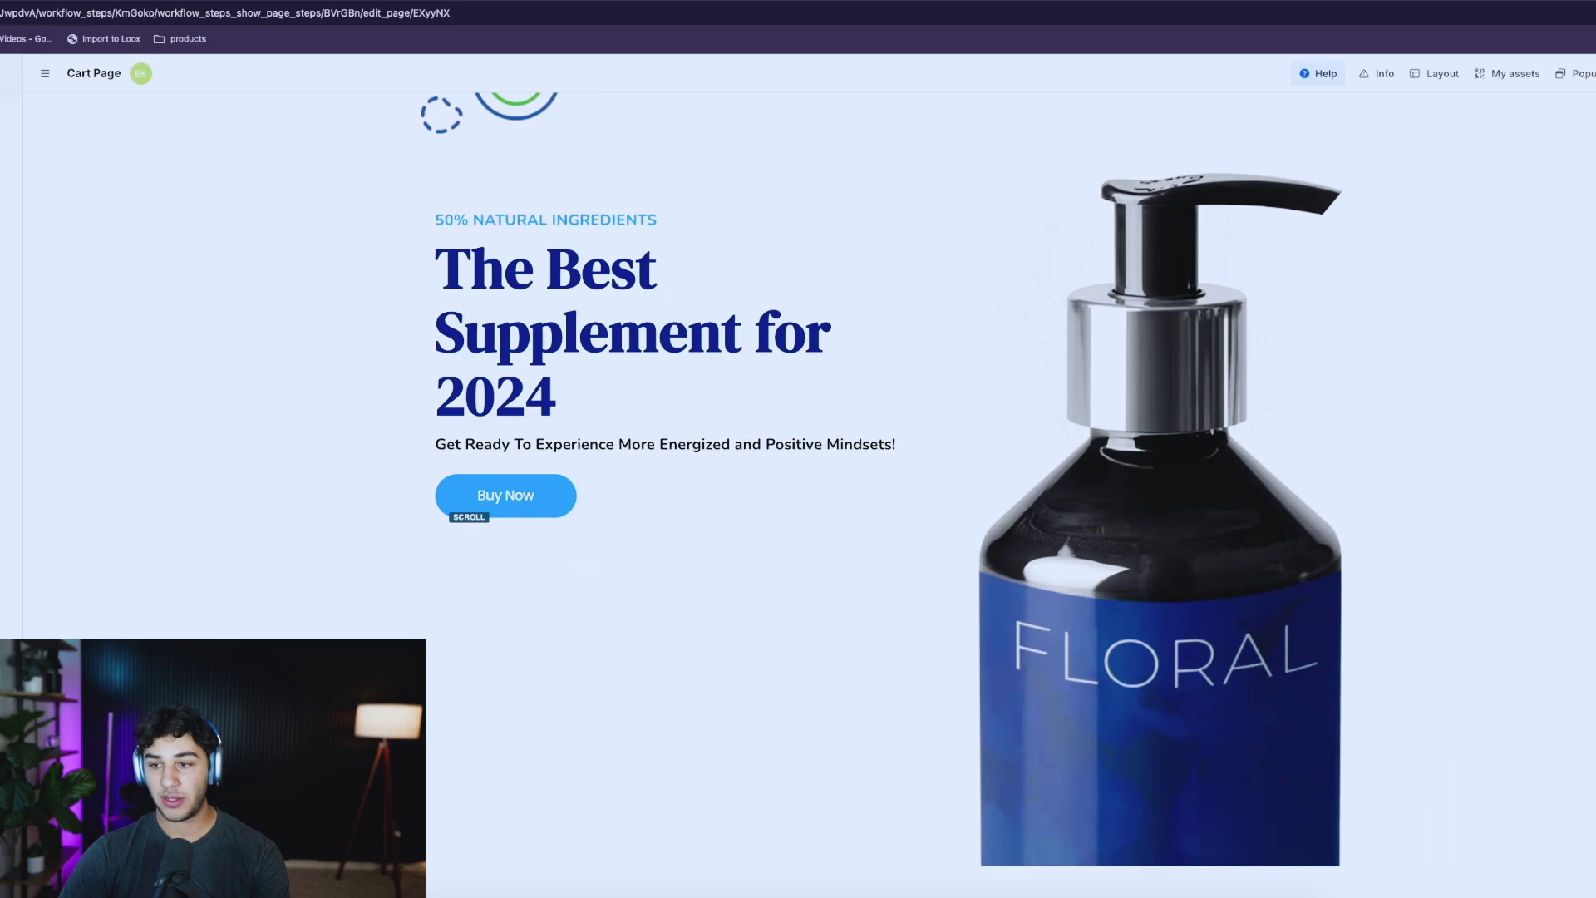
pyautogui.scroll(-7, 1293, 538)
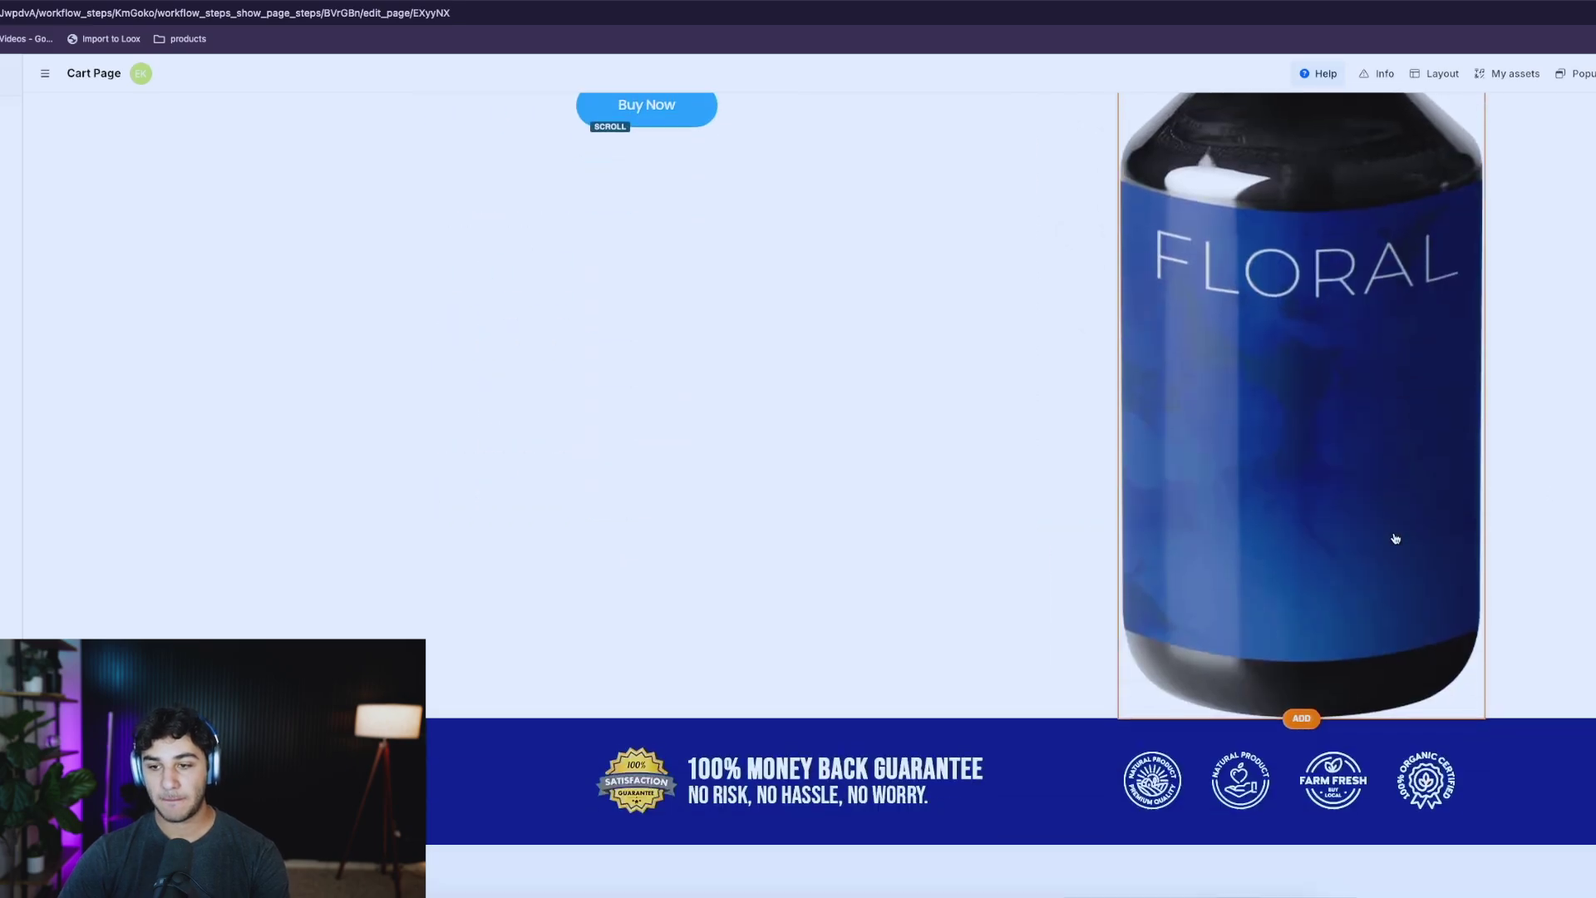
pyautogui.scroll(-2, 1081, 499)
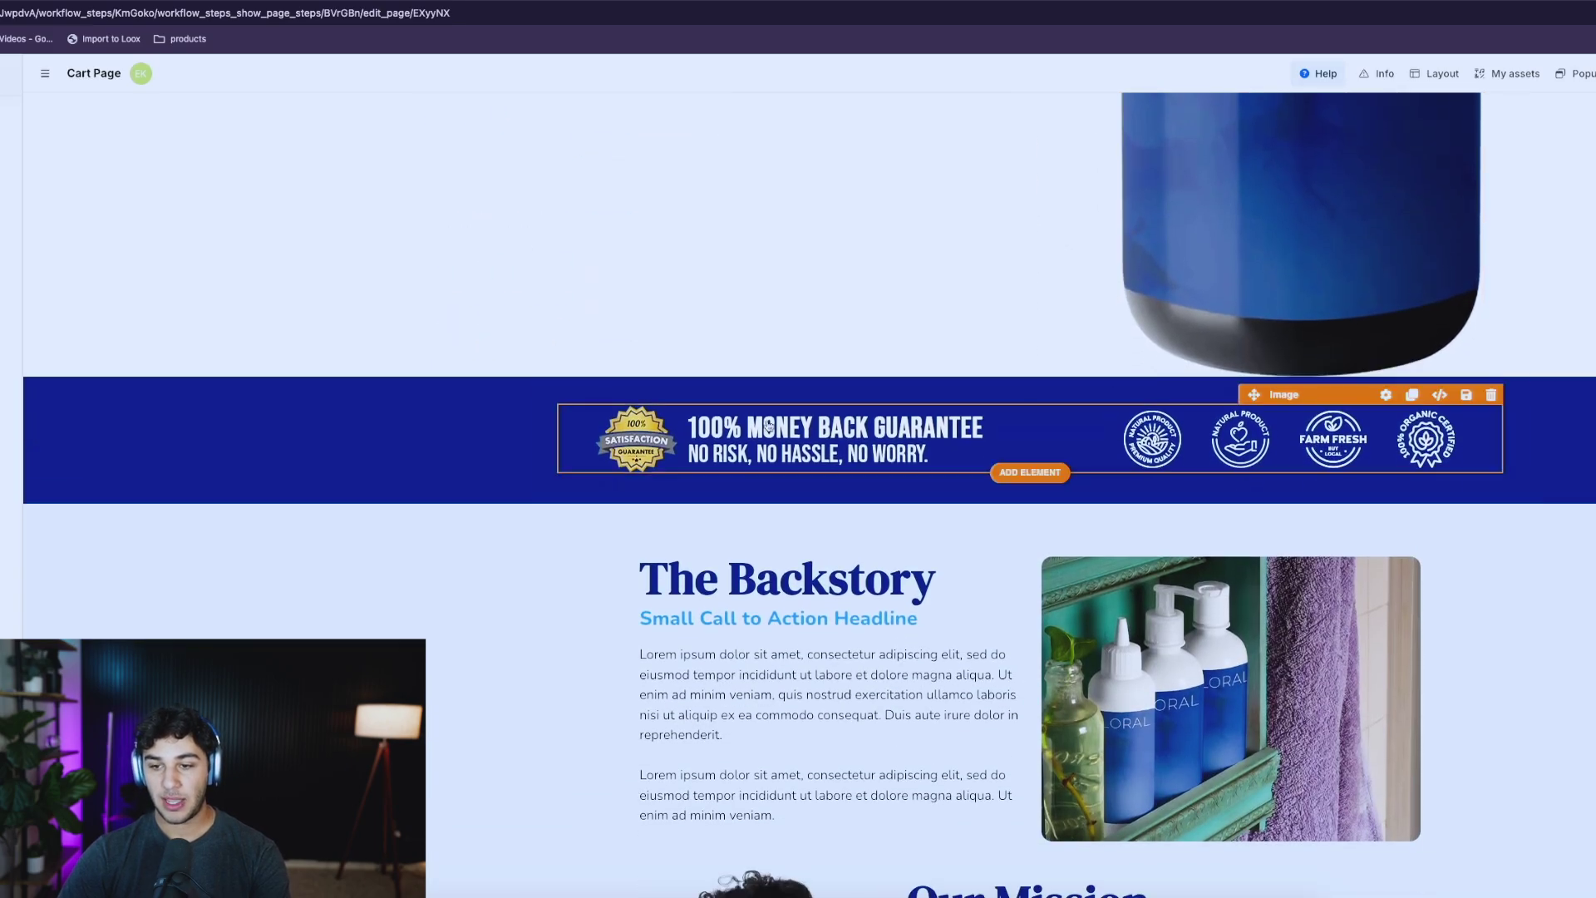
pyautogui.scroll(-4, 768, 426)
pyautogui.scroll(-20, 768, 427)
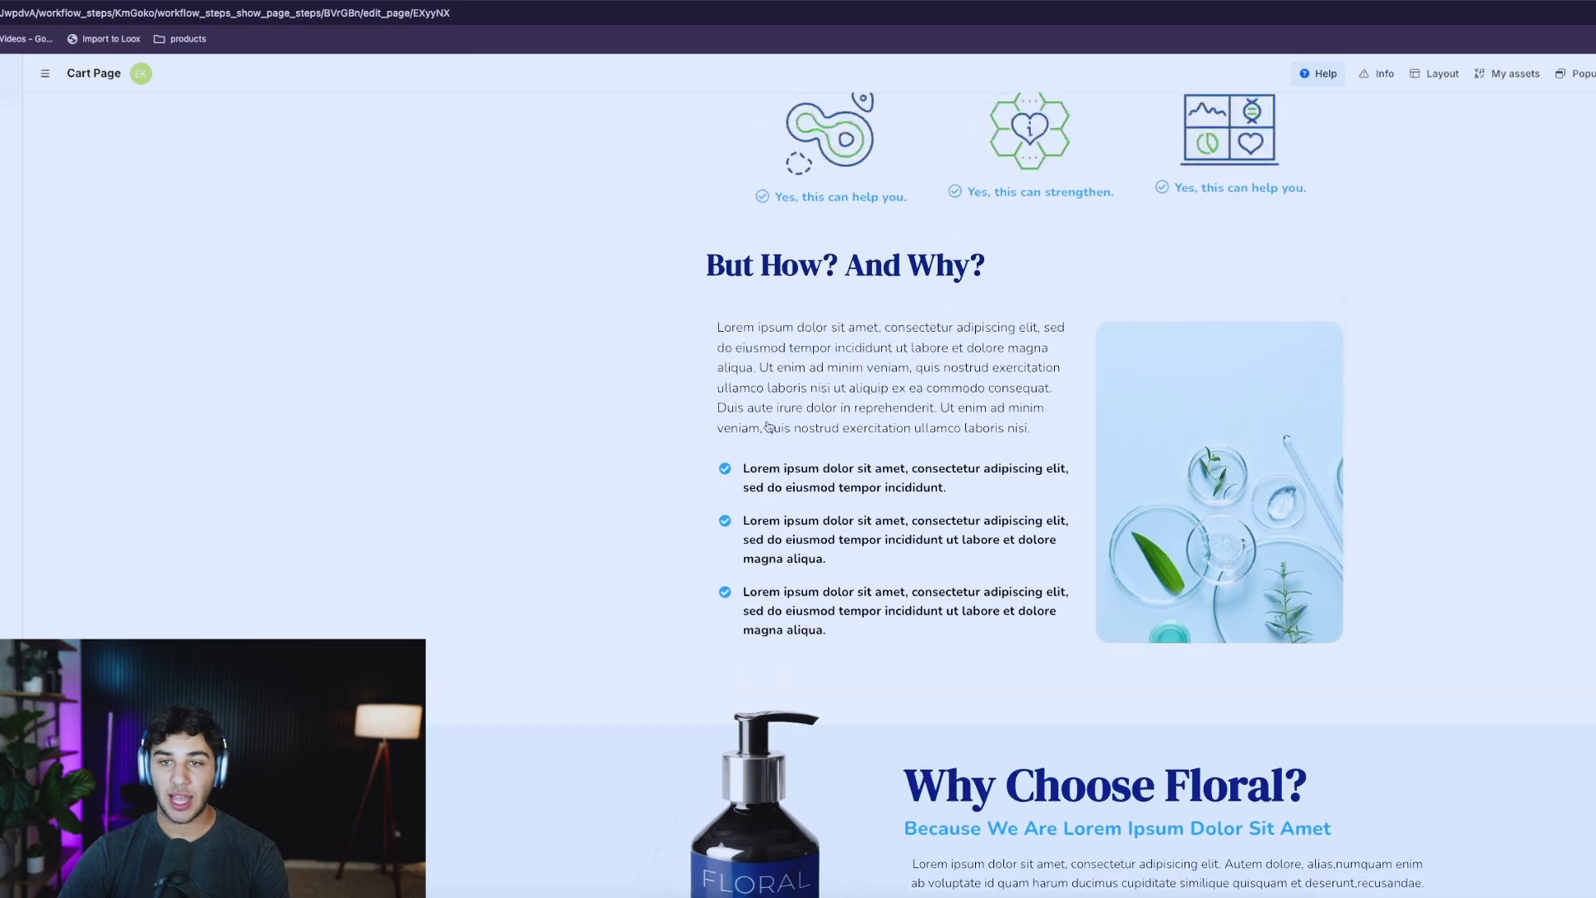
pyautogui.scroll(-20, 766, 423)
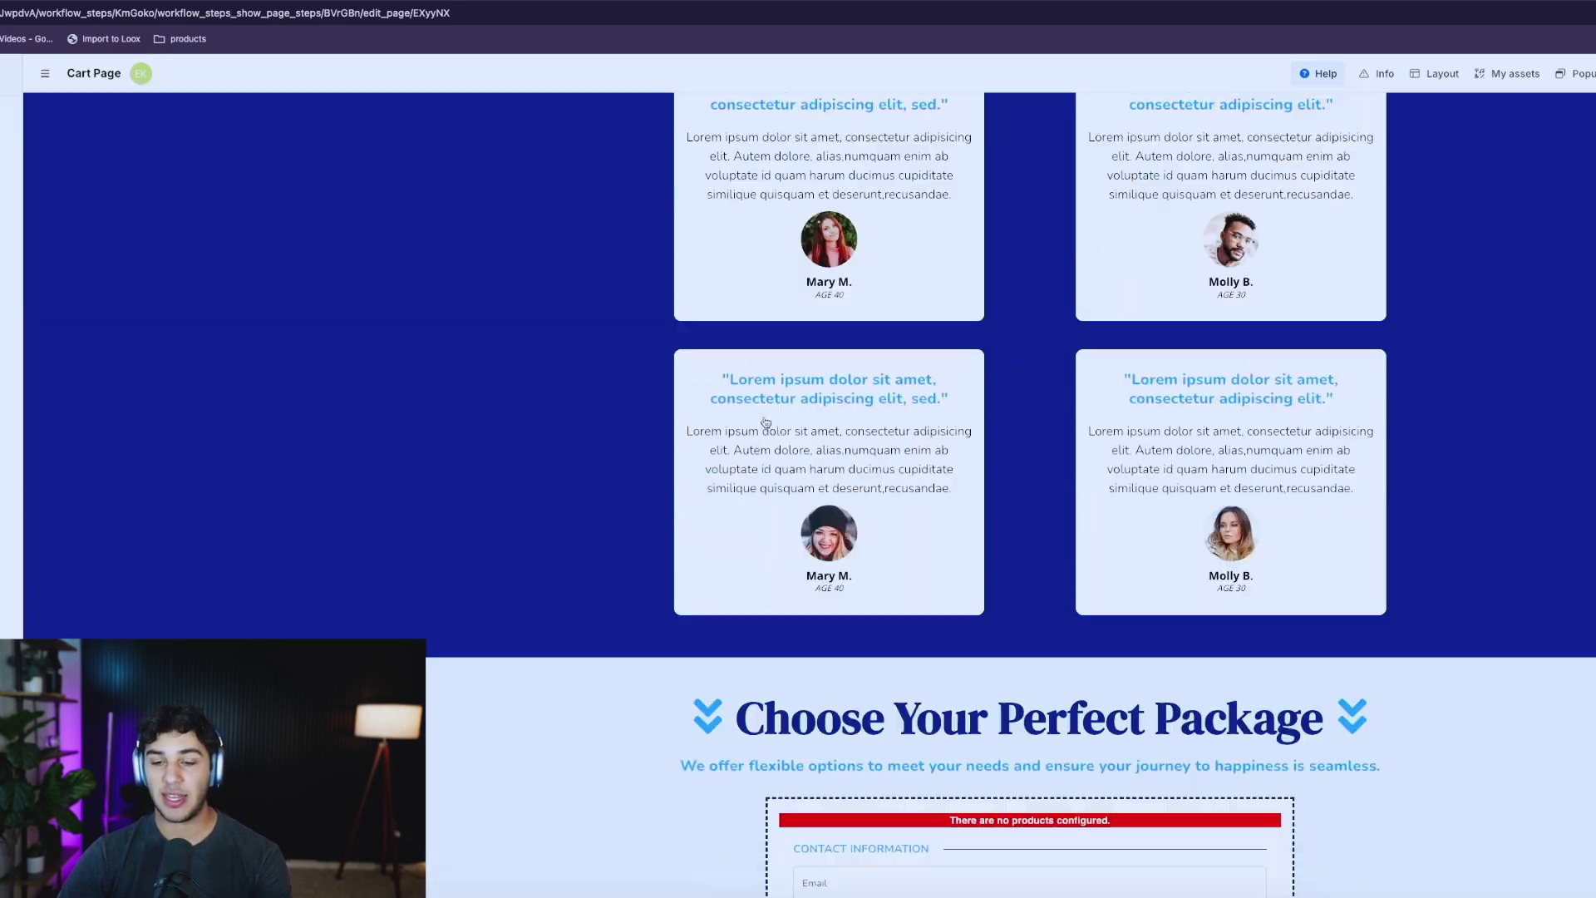
pyautogui.scroll(-1, 766, 422)
pyautogui.scroll(20, 766, 422)
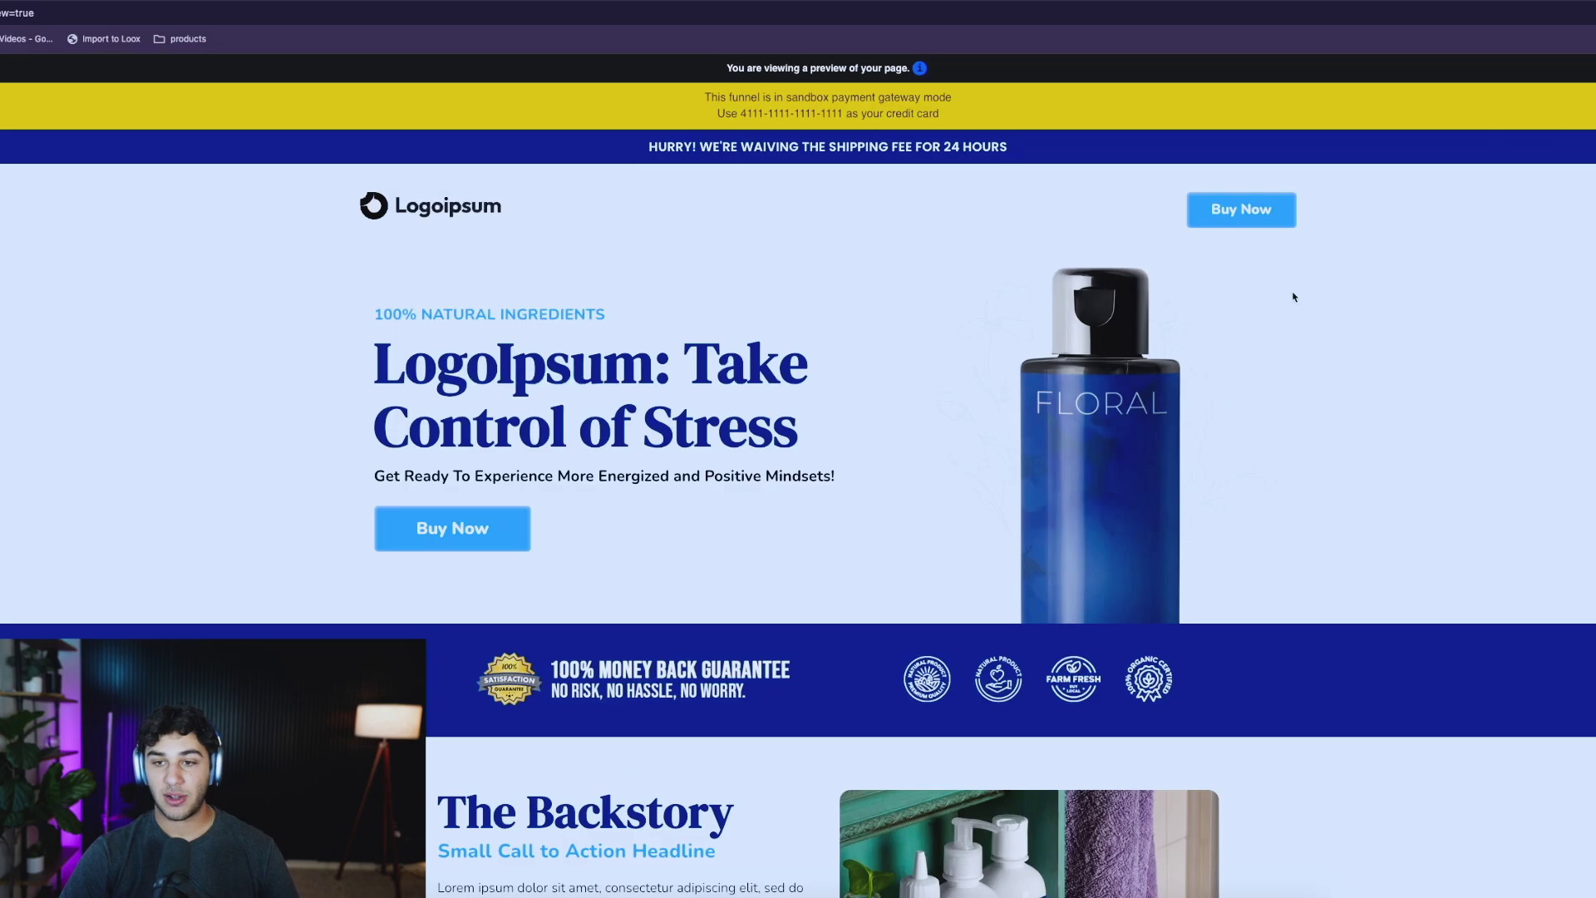
# Test the preview's header Buy Now link to jump to the Choose Your Perfect Package form.
pyautogui.scroll(-15, 1225, 274)
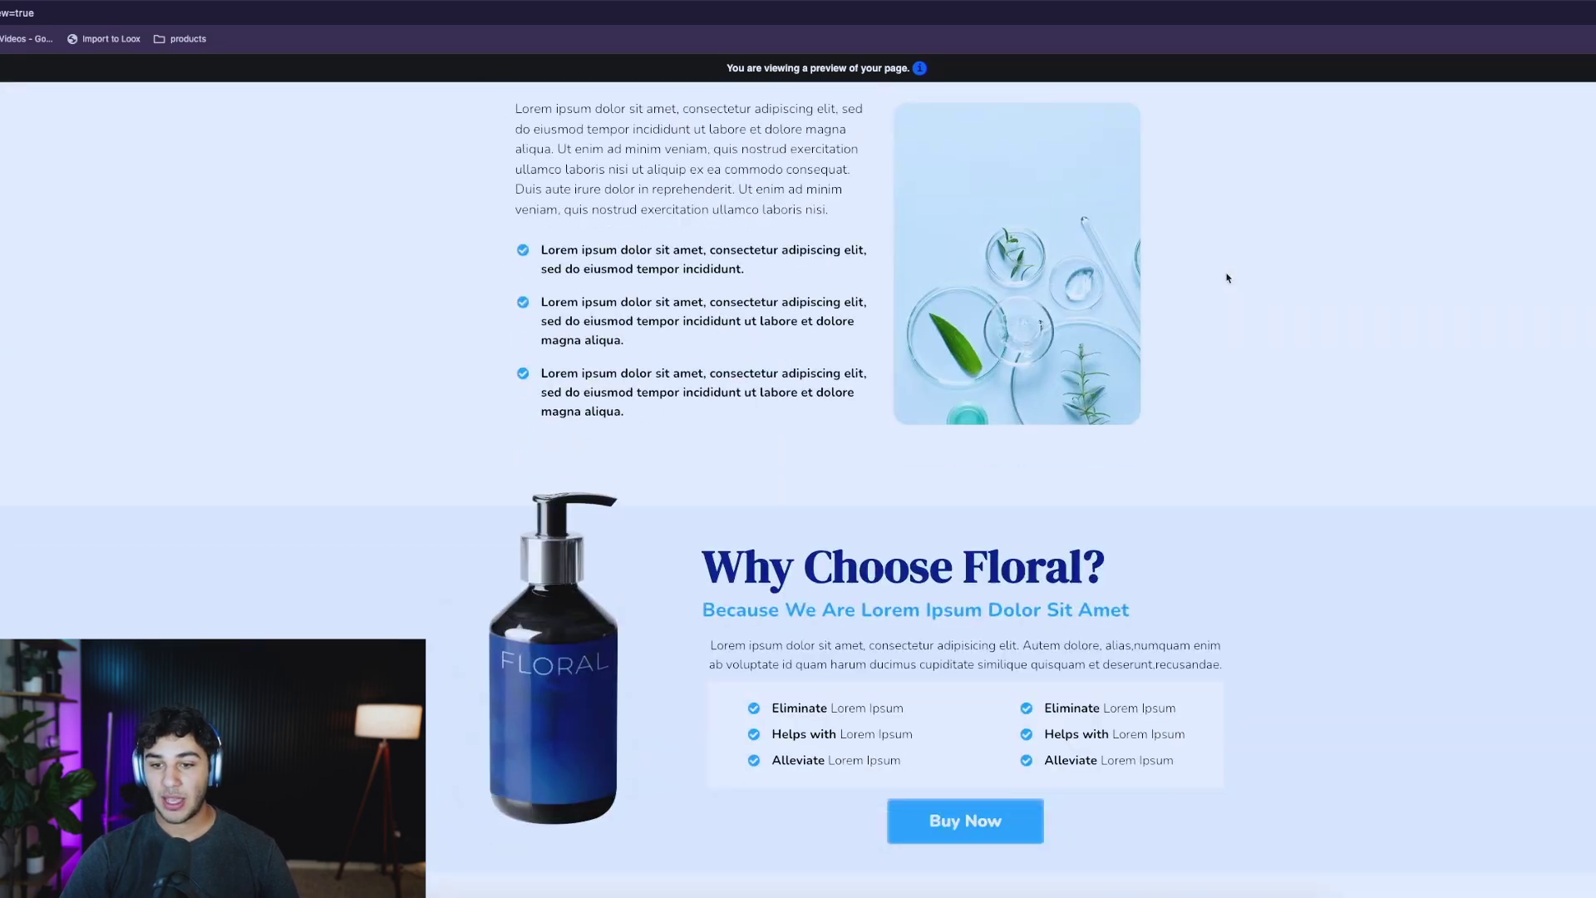
pyautogui.scroll(15, 1226, 278)
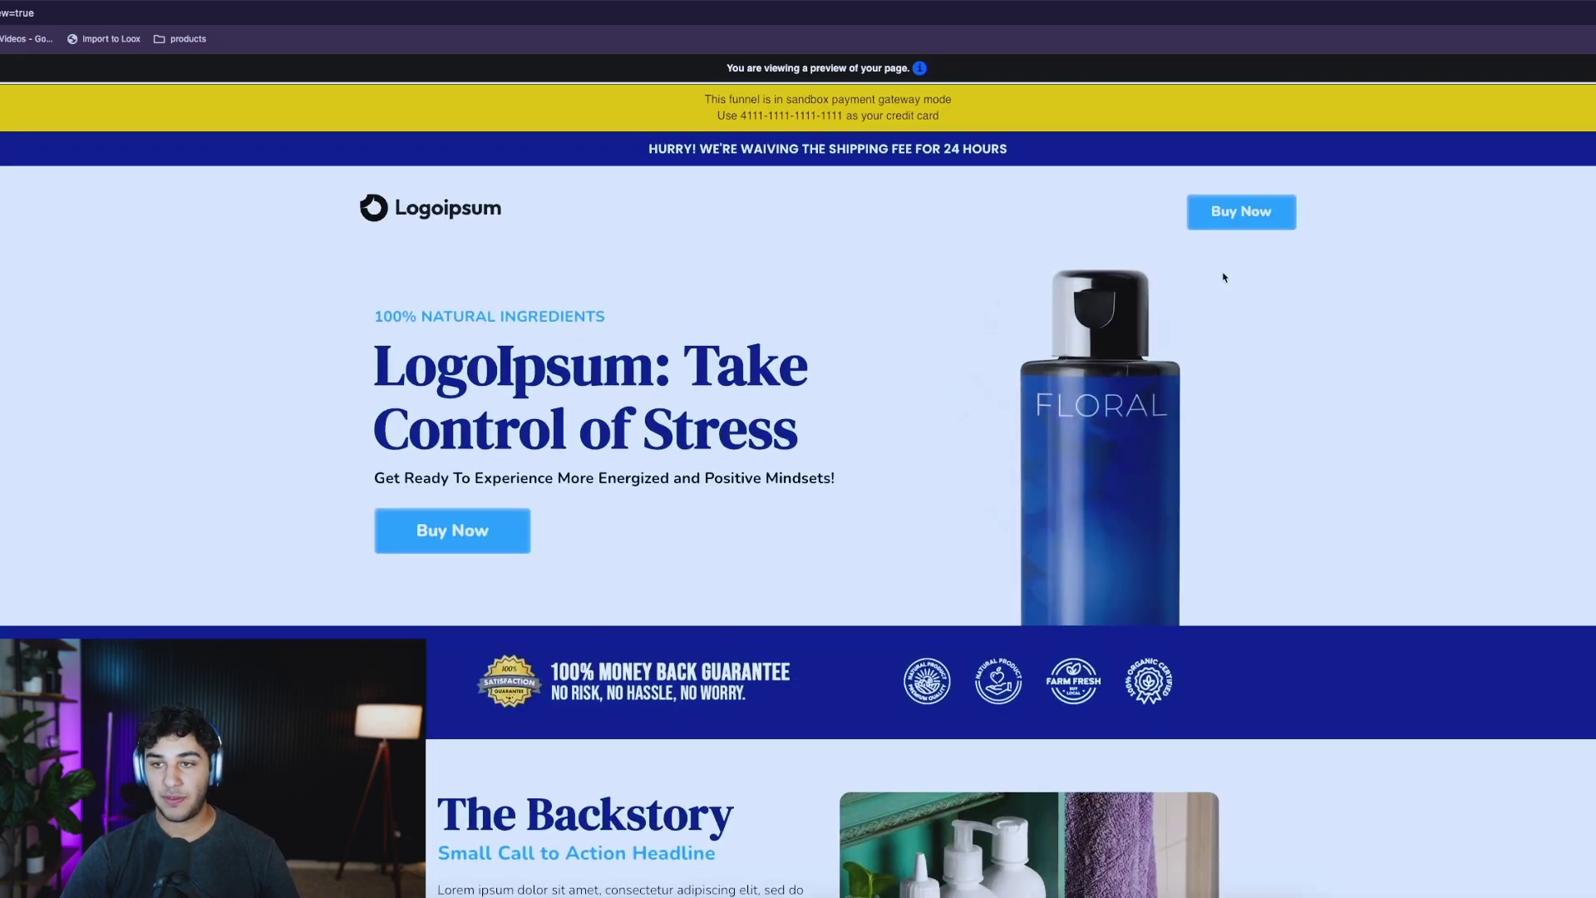
pyautogui.click(1264, 210)
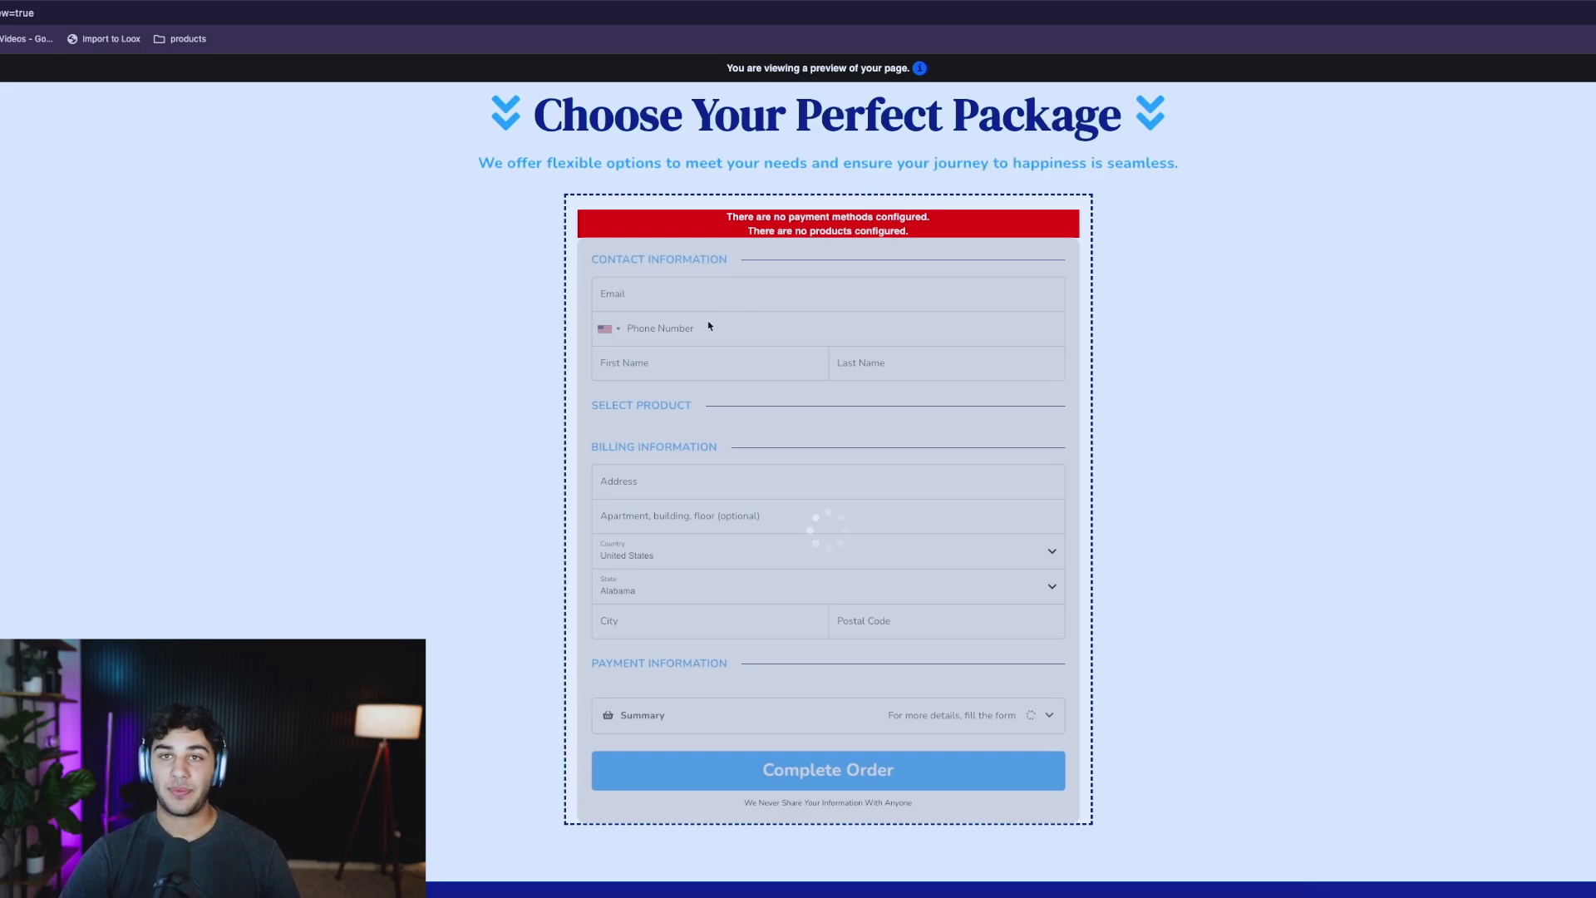
# Scroll around the preview content, then jump down to the order form again.
pyautogui.scroll(-15, 732, 324)
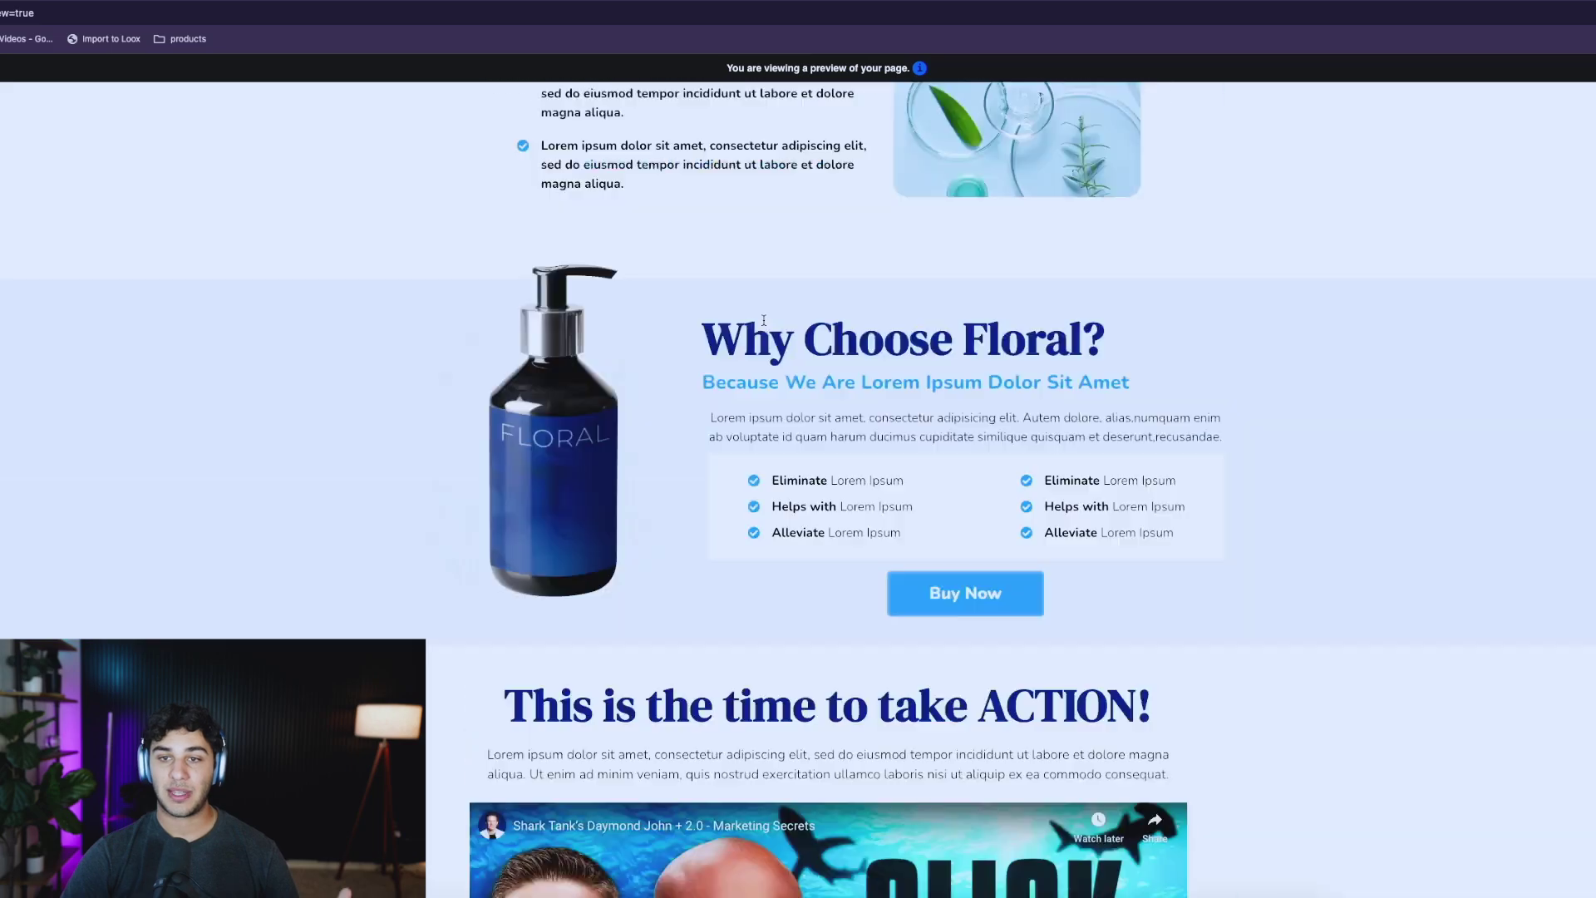
pyautogui.scroll(15, 759, 322)
pyautogui.scroll(-5, 937, 402)
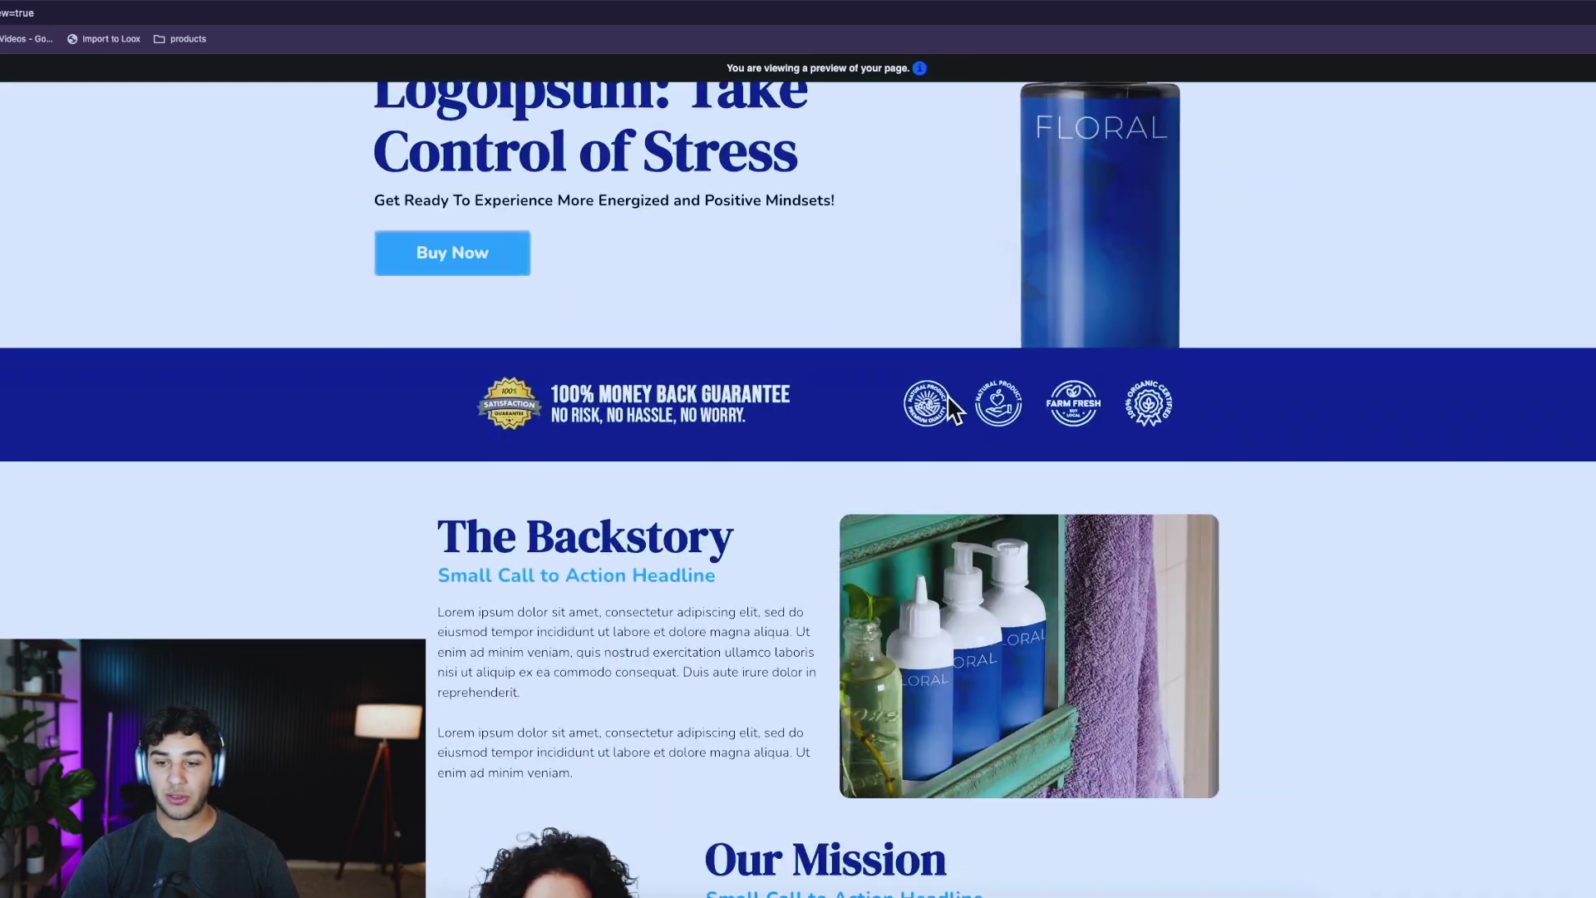
pyautogui.scroll(3, 1007, 353)
pyautogui.scroll(2, 1006, 353)
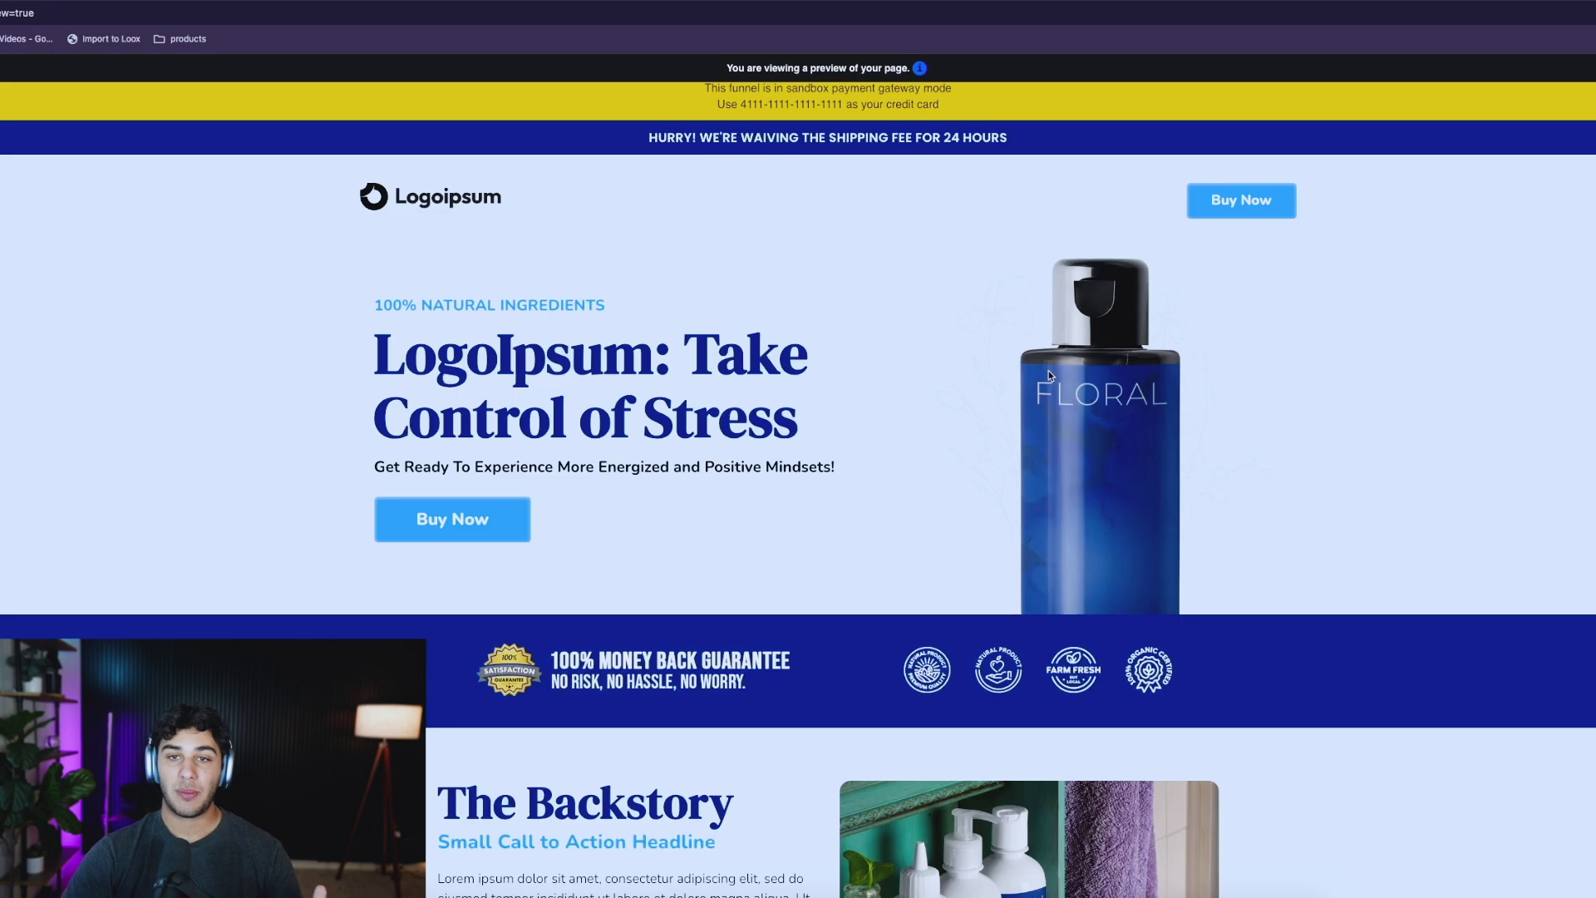
pyautogui.scroll(-8, 913, 261)
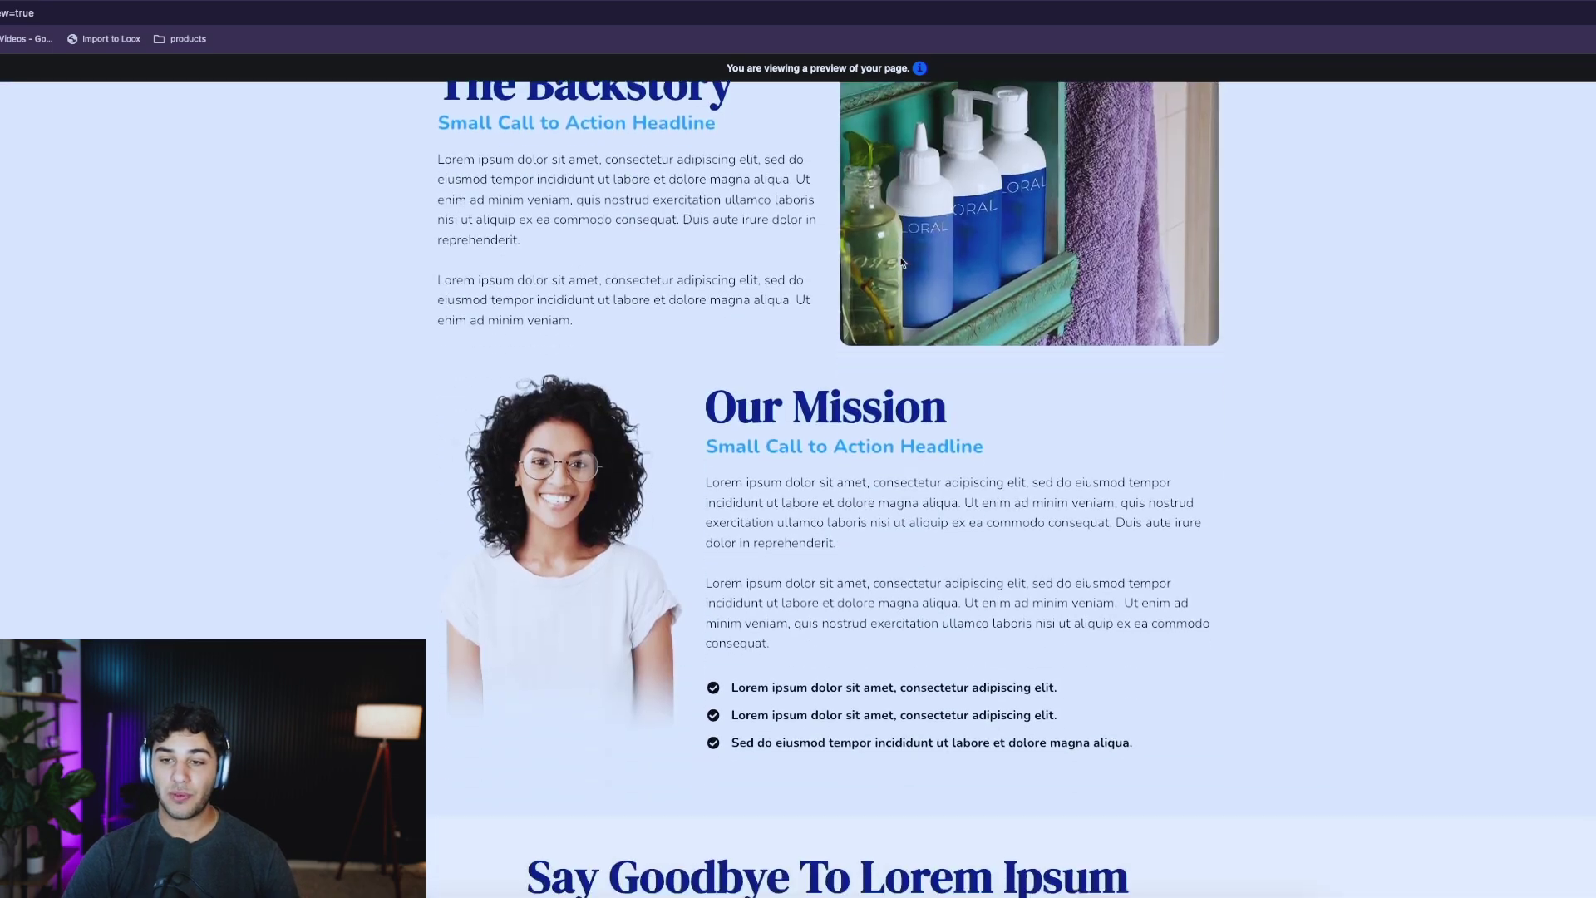
pyautogui.scroll(8, 901, 261)
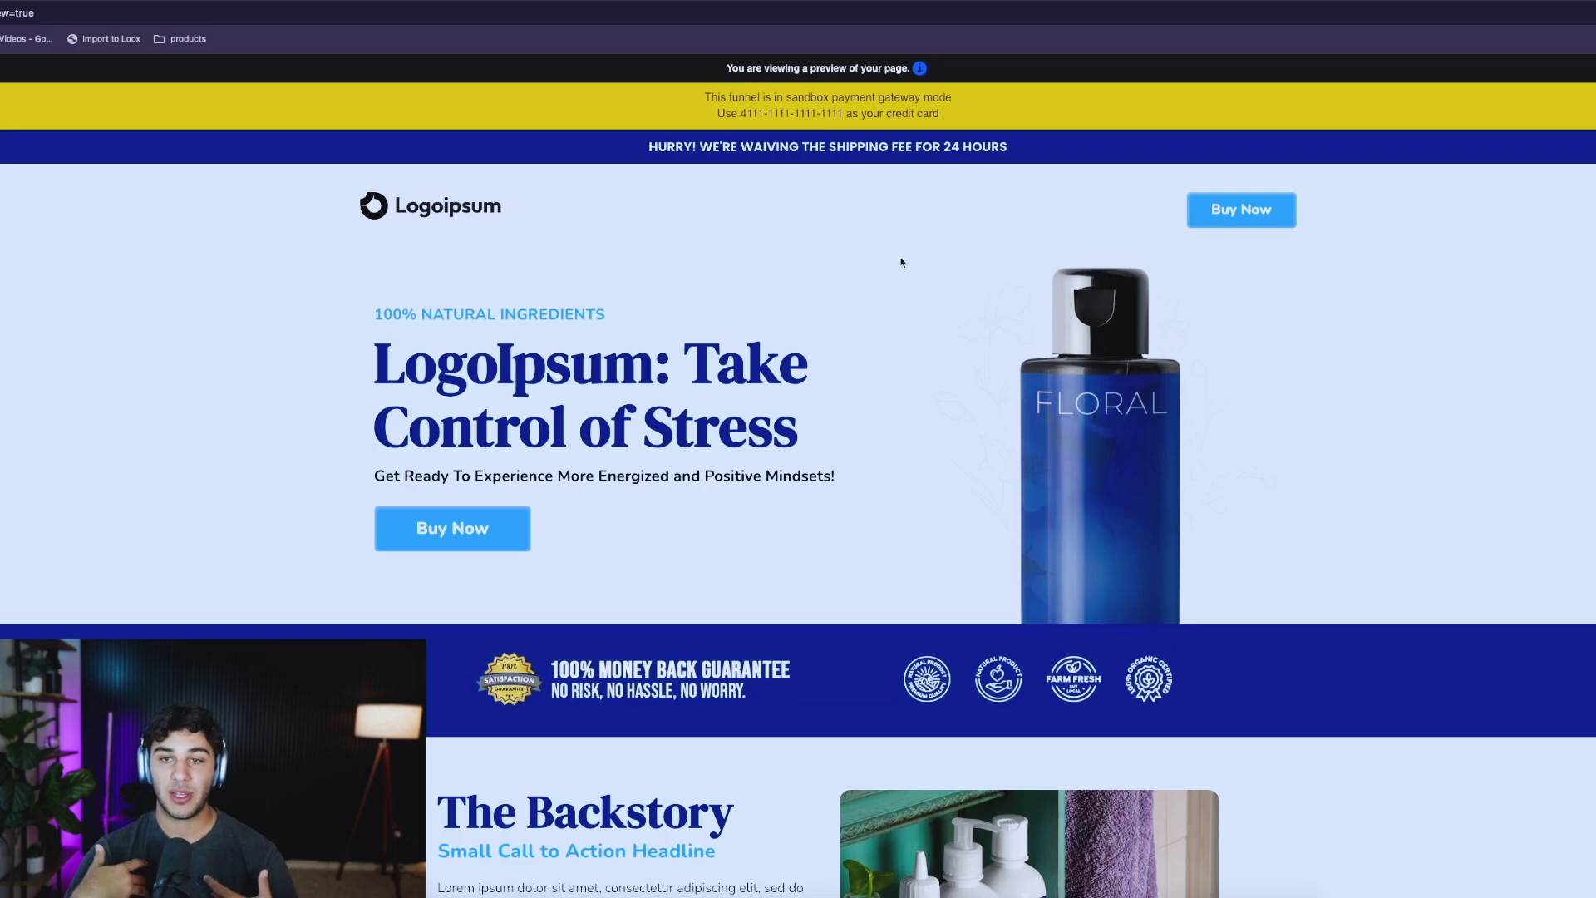
pyautogui.scroll(-10, 584, 405)
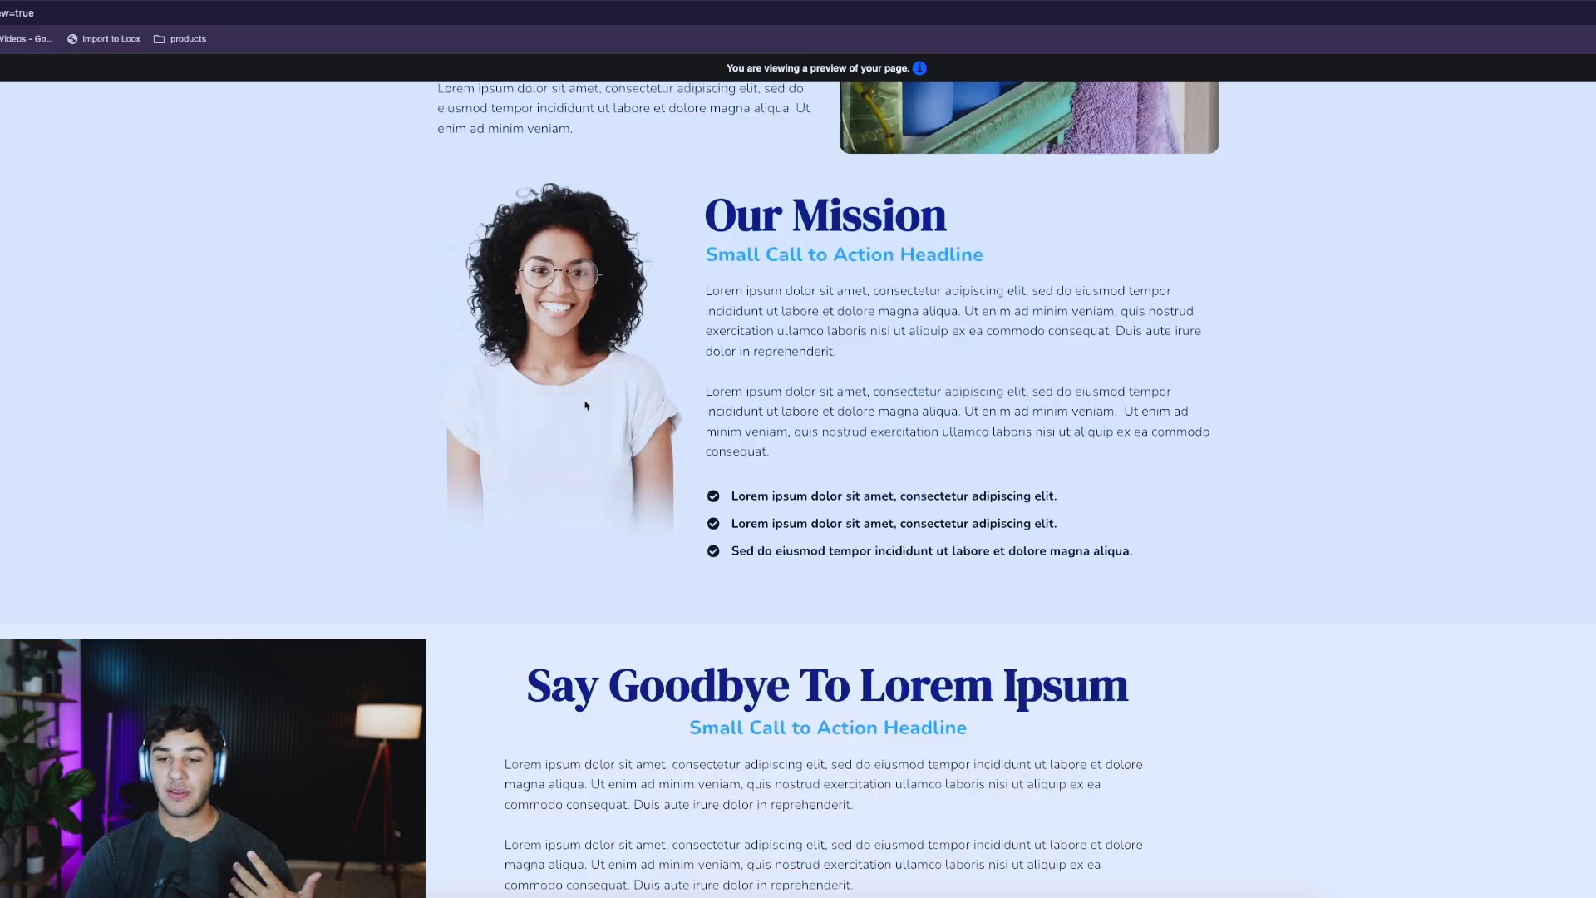
pyautogui.scroll(7, 583, 404)
pyautogui.click(505, 214)
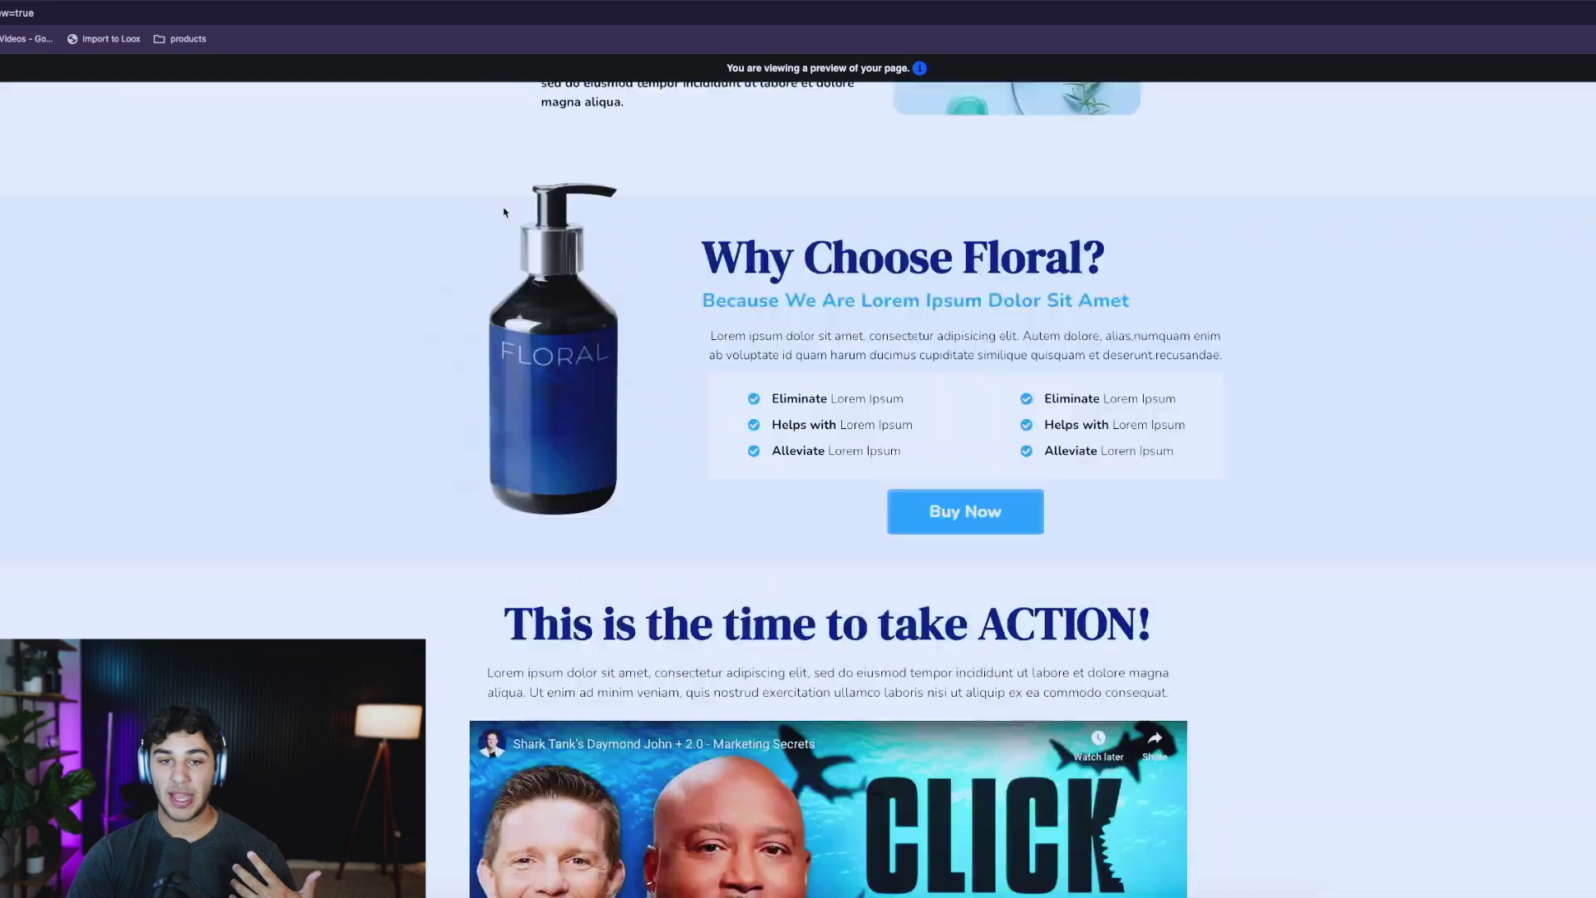